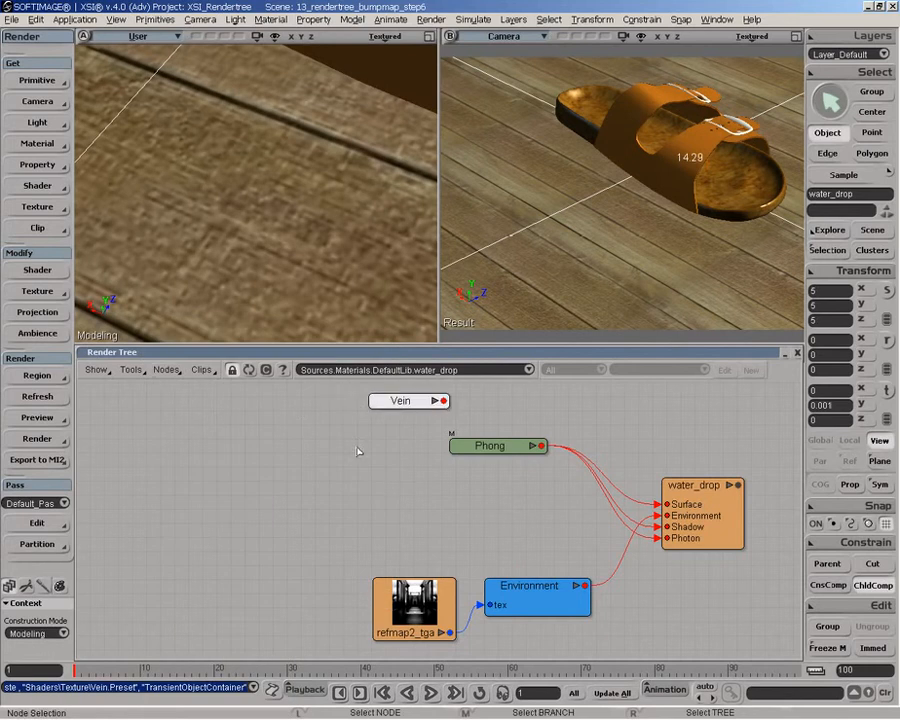
- Add a second Phong node and connect the Vein texture to its ambient and diffuse inputs
{"action": "left_click", "coordinate": [166, 369]}
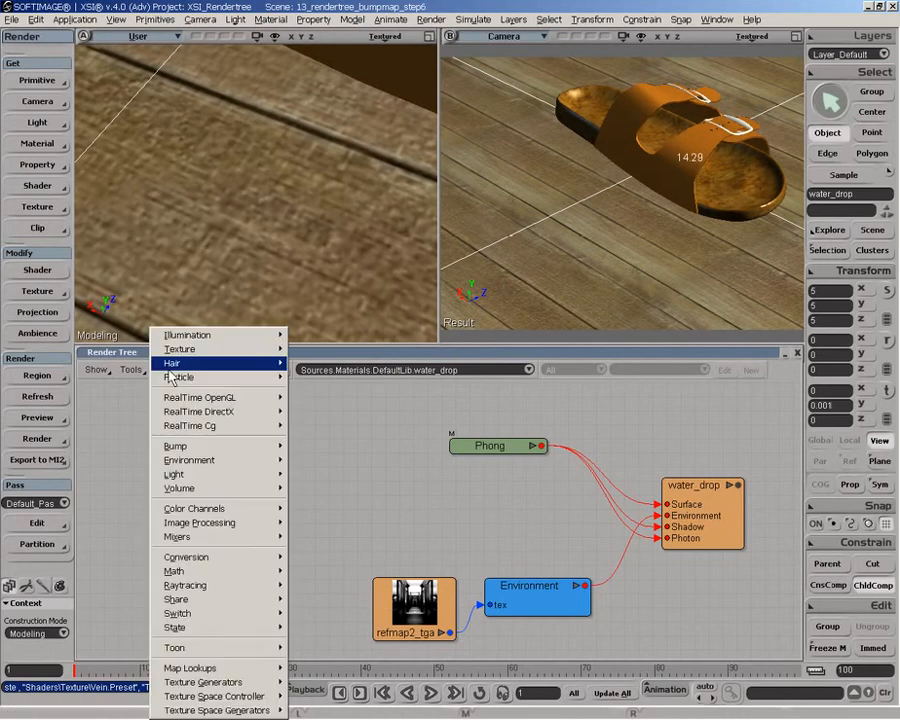
{"action": "mouse_move", "coordinate": [220, 335]}
{"action": "left_click", "coordinate": [310, 336]}
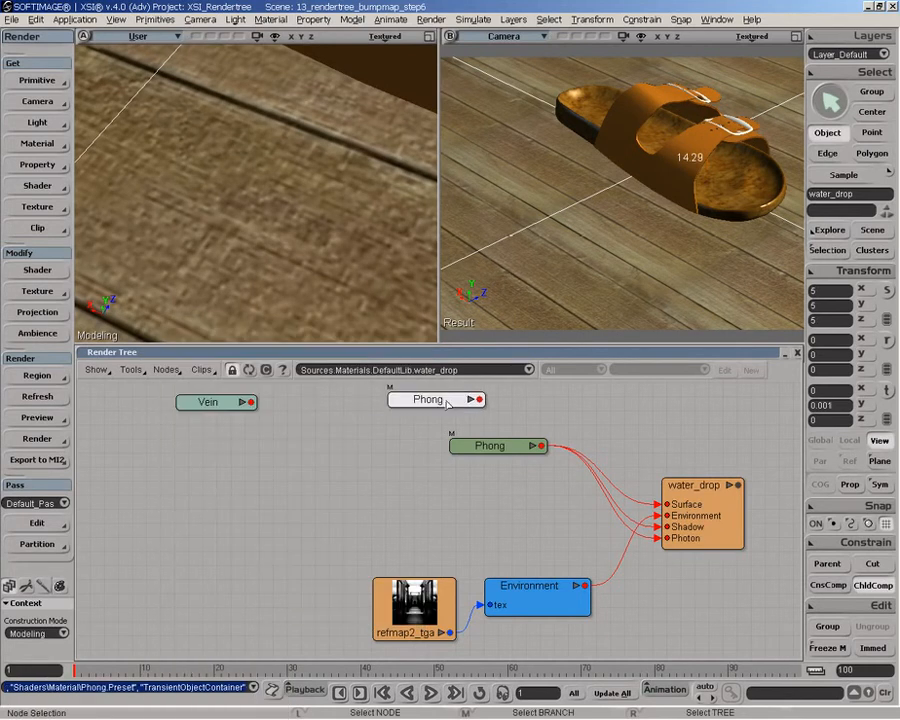
{"action": "left_click_drag", "start_coordinate": [251, 404], "coordinate": [465, 394]}
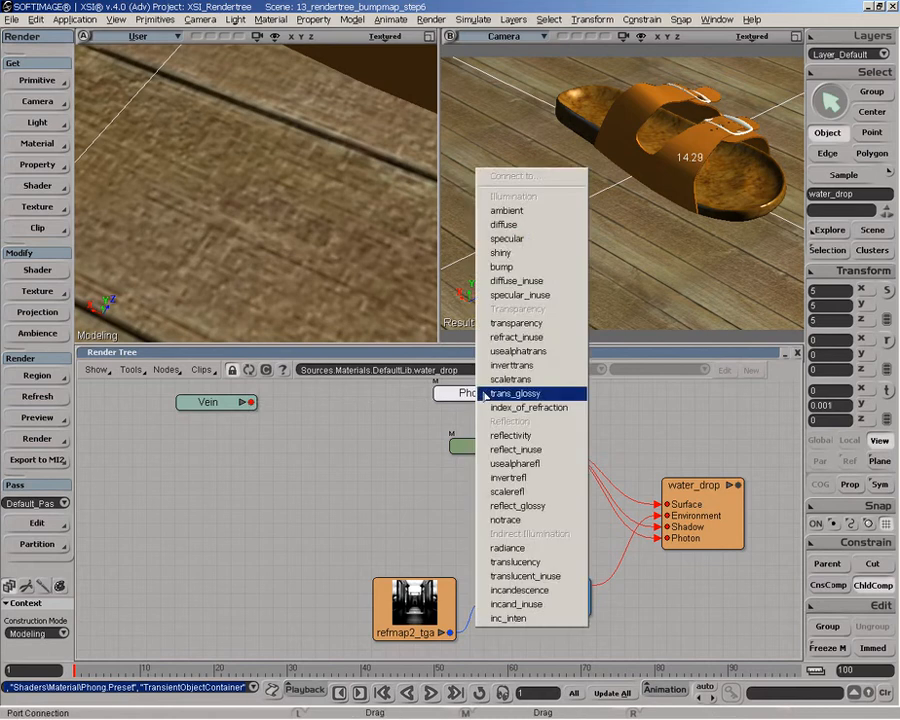
{"action": "left_click", "coordinate": [510, 211]}
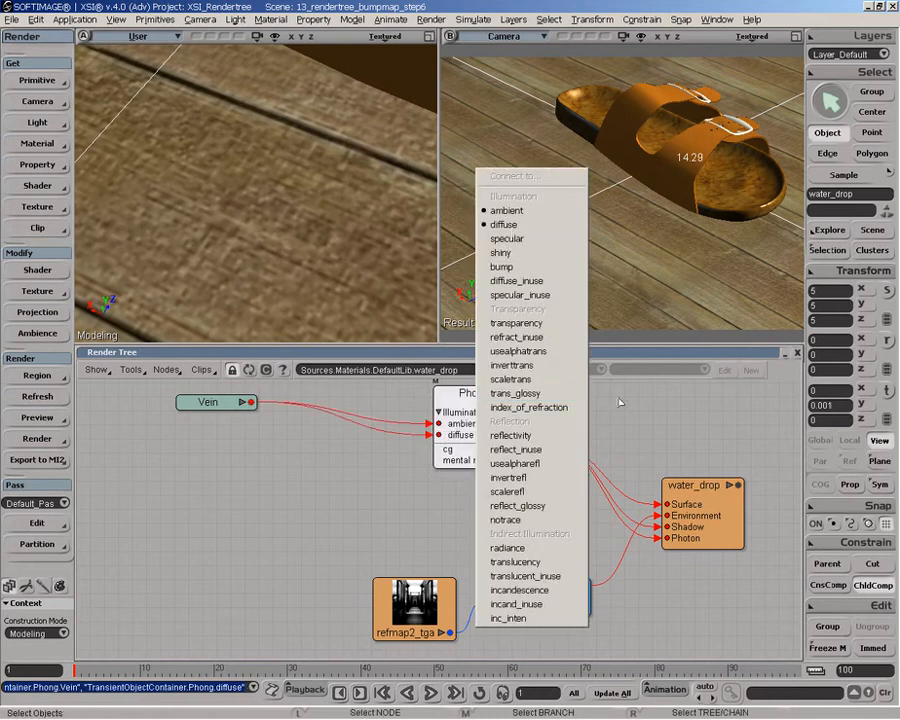
{"action": "left_click", "coordinate": [510, 225]}
- Rearrange the two Phong nodes and connect the new Phong to the Surface input of the water_drop material
{"action": "left_click_drag", "start_coordinate": [487, 450], "coordinate": [489, 522]}
{"action": "left_click_drag", "start_coordinate": [442, 450], "coordinate": [487, 450]}
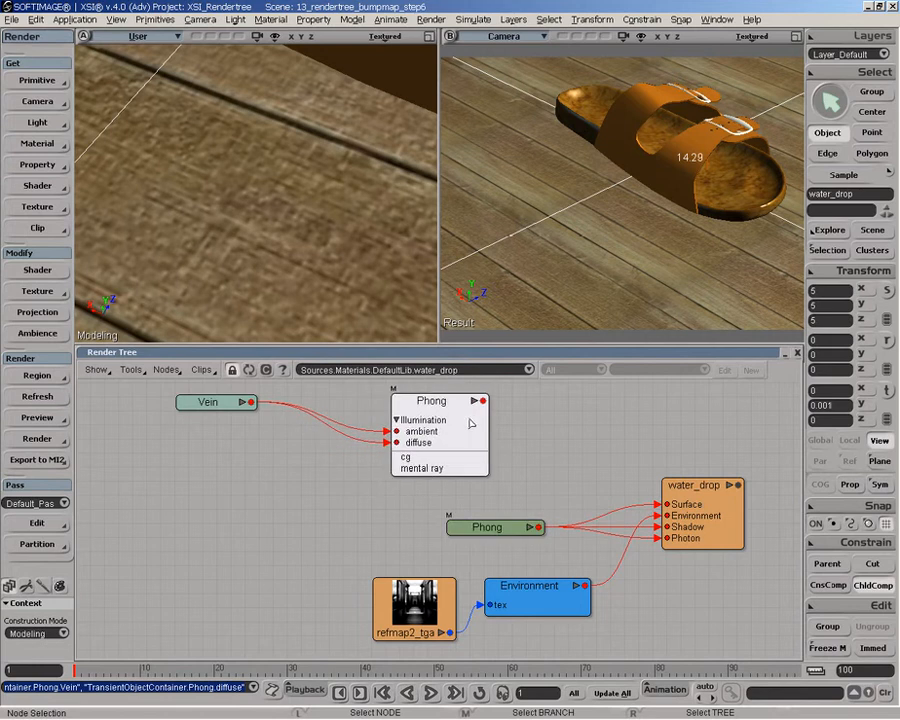
{"action": "left_click_drag", "start_coordinate": [484, 400], "coordinate": [716, 505]}
{"action": "left_click", "coordinate": [728, 503]}
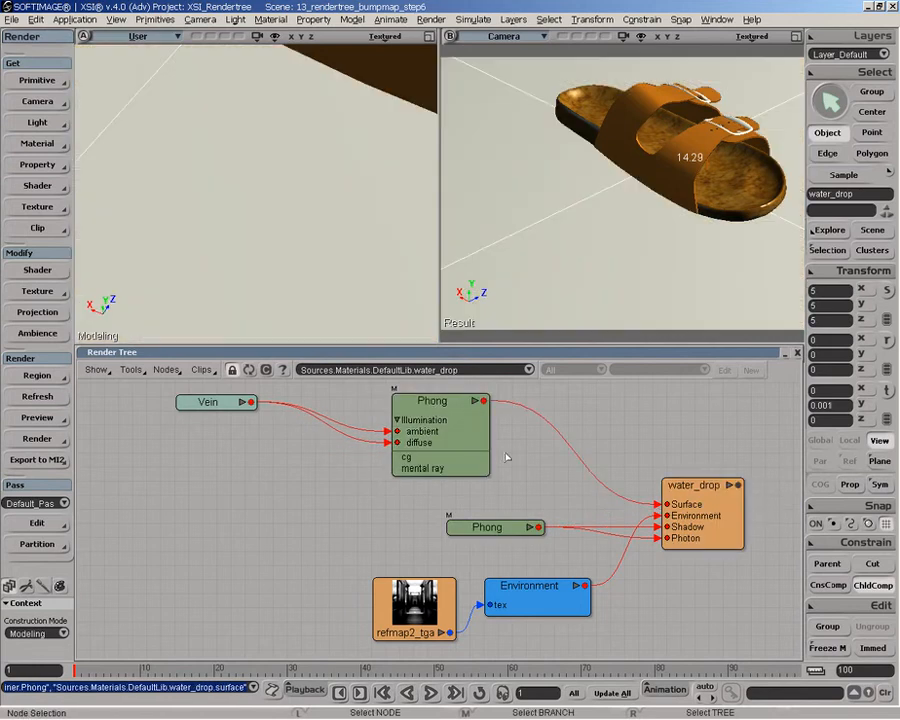
- Assign the planar XZ texture projection as the Vein texture's texture space
{"action": "double_click", "coordinate": [208, 402]}
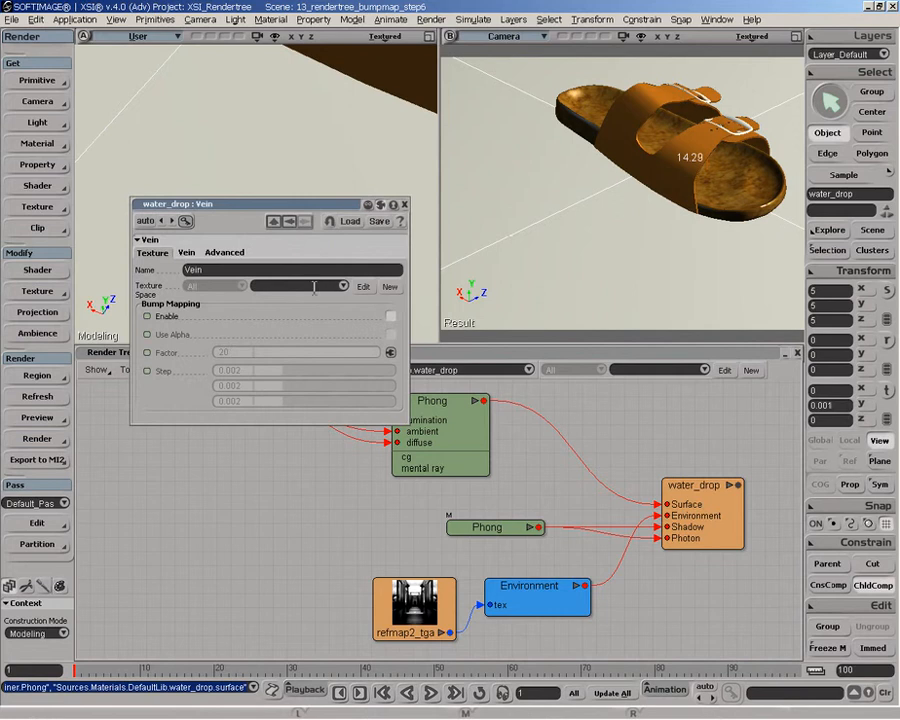
{"action": "left_click", "coordinate": [343, 286]}
{"action": "left_click", "coordinate": [330, 284]}
- Set all three UV Remap maximum values of the Vein texture to 300
{"action": "left_click", "coordinate": [224, 252]}
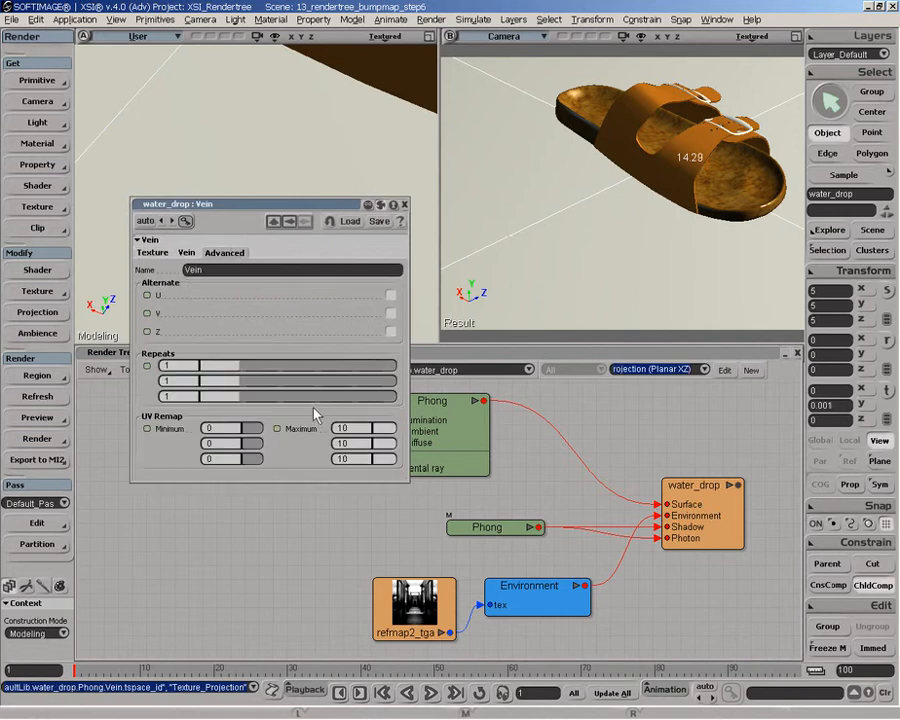
{"action": "double_click", "coordinate": [356, 426]}
{"action": "type", "text": "300"}
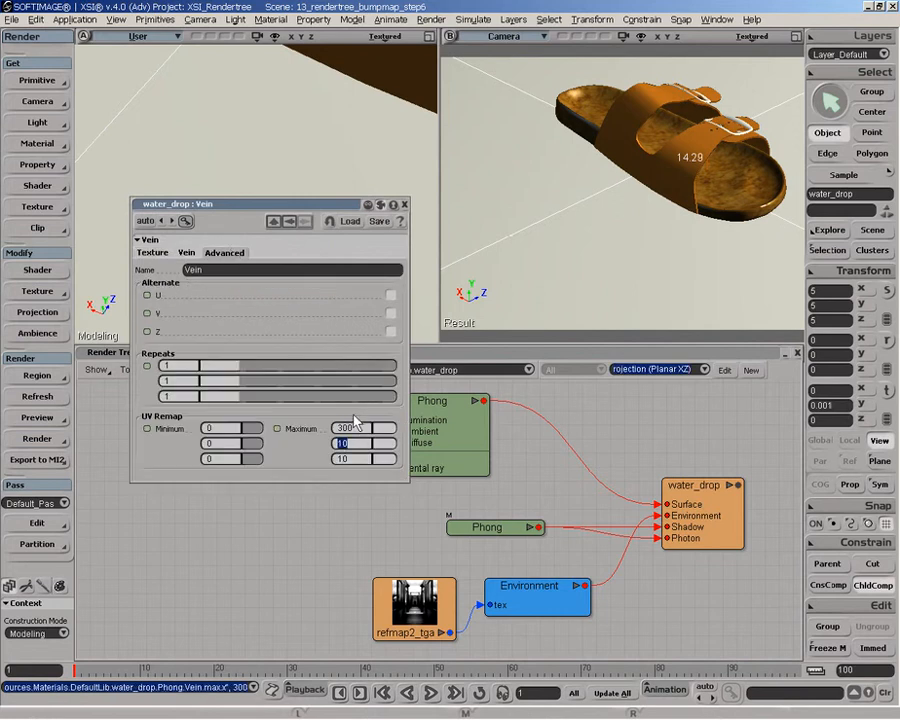
{"action": "key", "text": "Tab"}
{"action": "type", "text": "30"}
- Draw a render region over the floor in front of the sandal in the Camera view
{"action": "type", "text": "qq"}
{"action": "key", "text": "Return"}
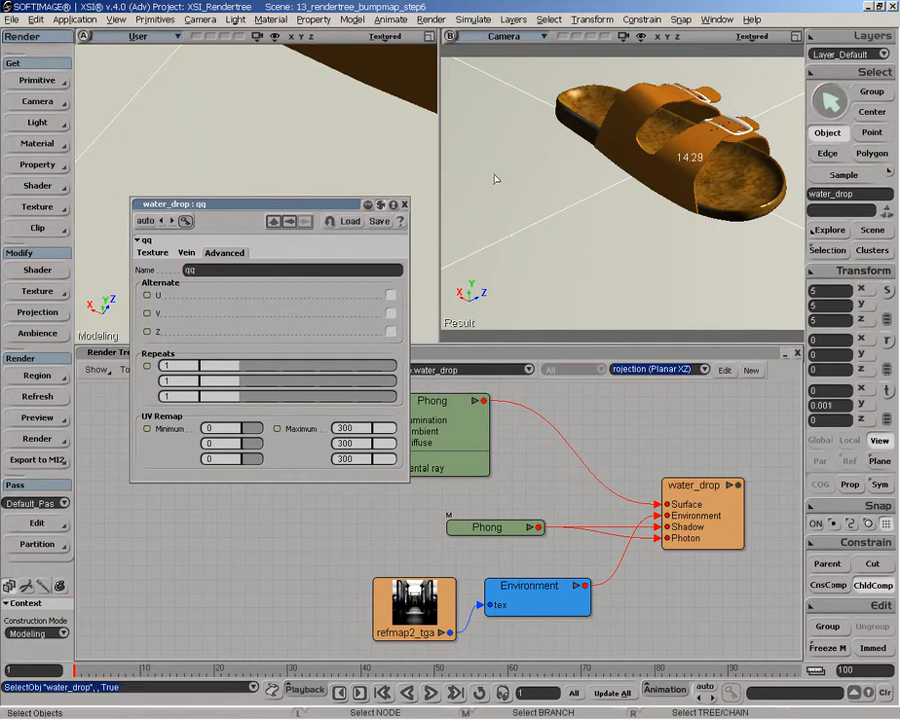
{"action": "left_click_drag", "start_coordinate": [484, 183], "coordinate": [621, 277]}
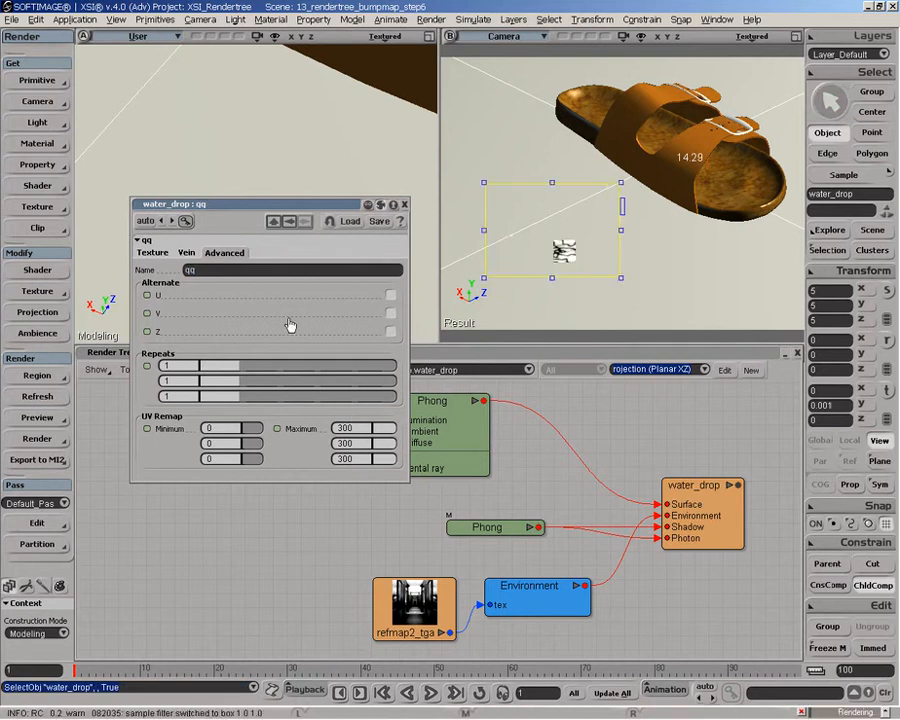
- Rename the Vein texture node as vein
{"action": "double_click", "coordinate": [251, 270]}
{"action": "type", "text": "vein"}
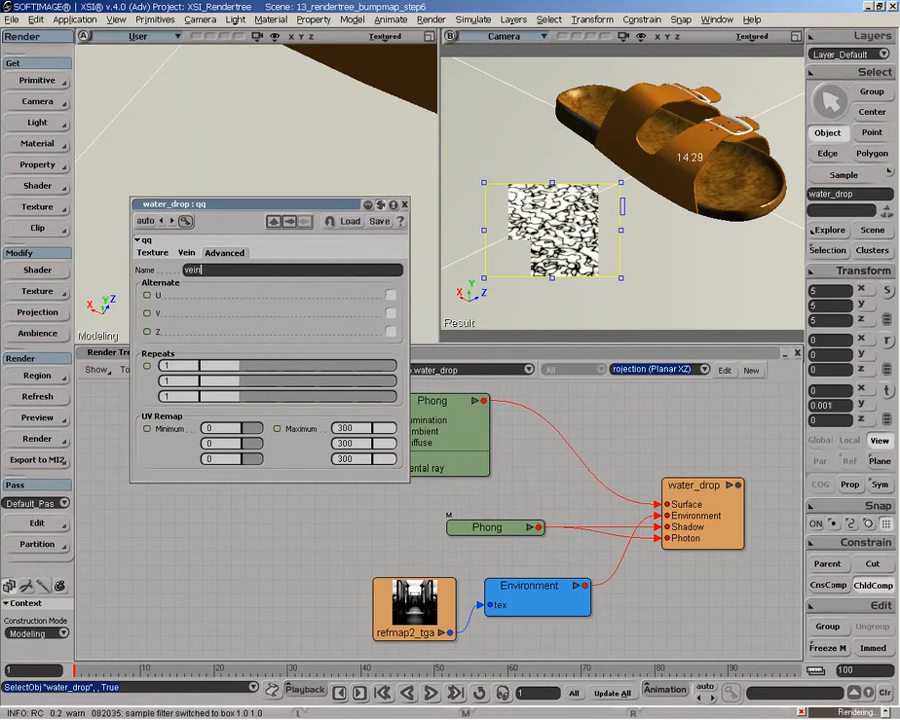
{"action": "key", "text": "Return"}
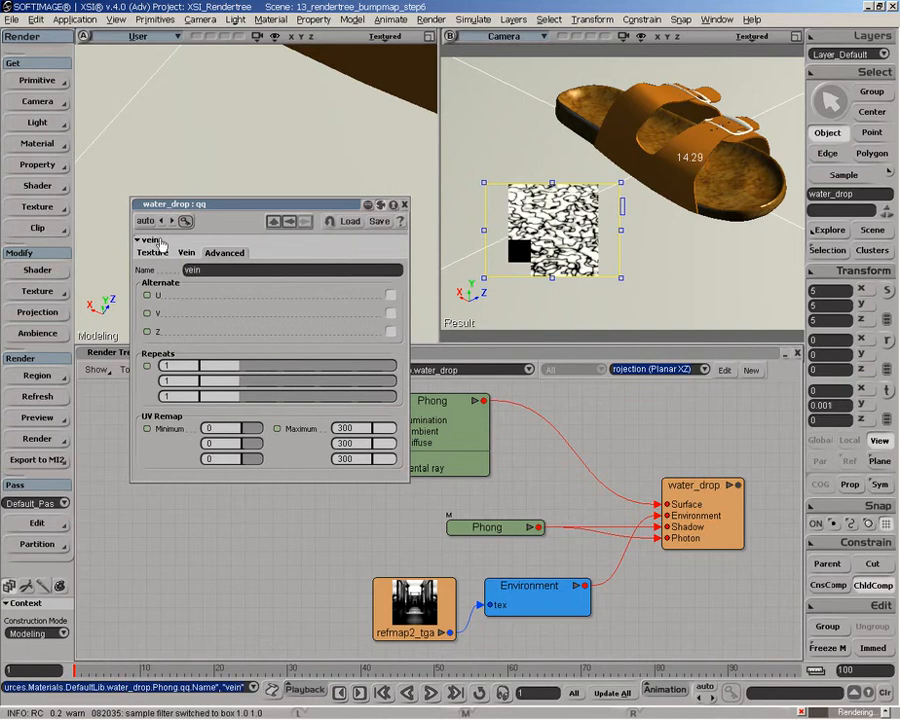
- Set the vein texture's Color 1 to black and Color 2 to white
{"action": "left_click", "coordinate": [189, 254]}
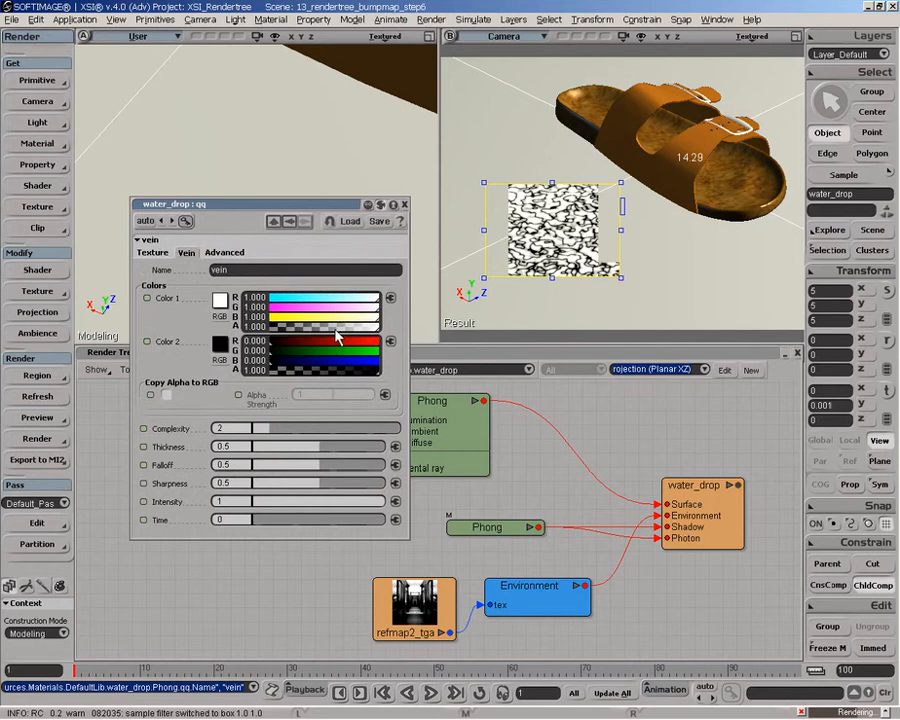
{"action": "left_click_drag", "start_coordinate": [356, 318], "coordinate": [268, 318], "text": "ctrl"}
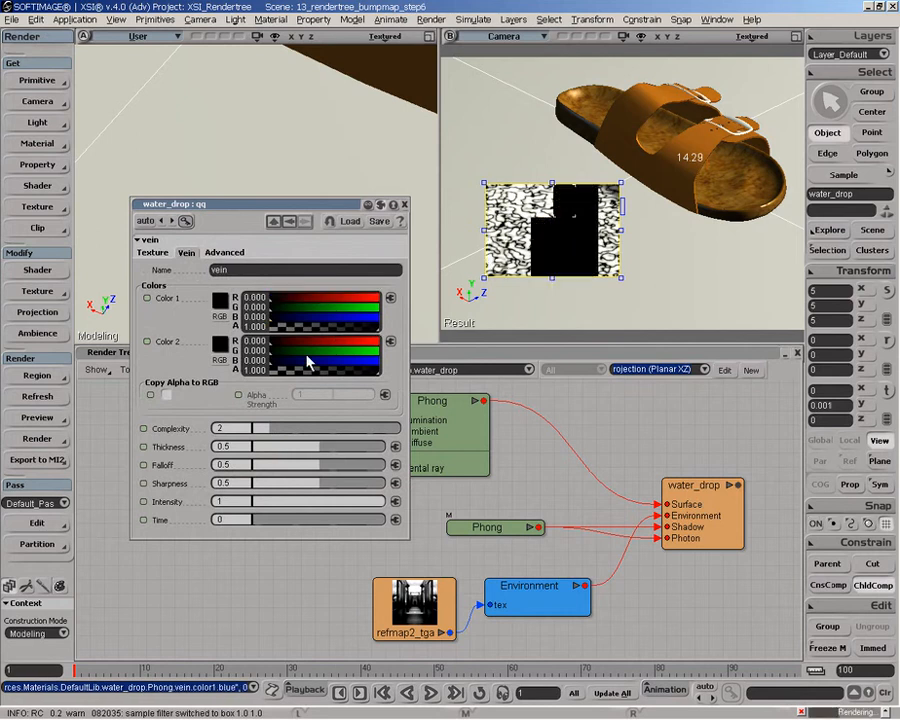
{"action": "left_click_drag", "start_coordinate": [320, 368], "coordinate": [384, 366], "text": "ctrl"}
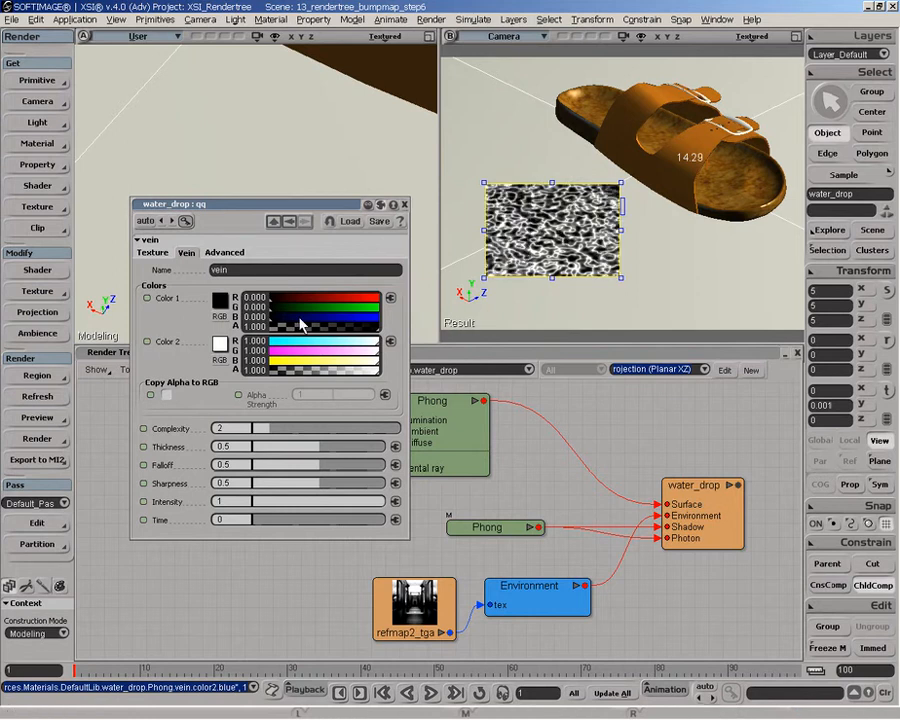
- Set the vein texture's complexity to 1 and its thickness to 0.835
{"action": "left_click", "coordinate": [220, 428]}
{"action": "type", "text": "1"}
{"action": "key", "text": "Tab"}
{"action": "type", "text": "0"}
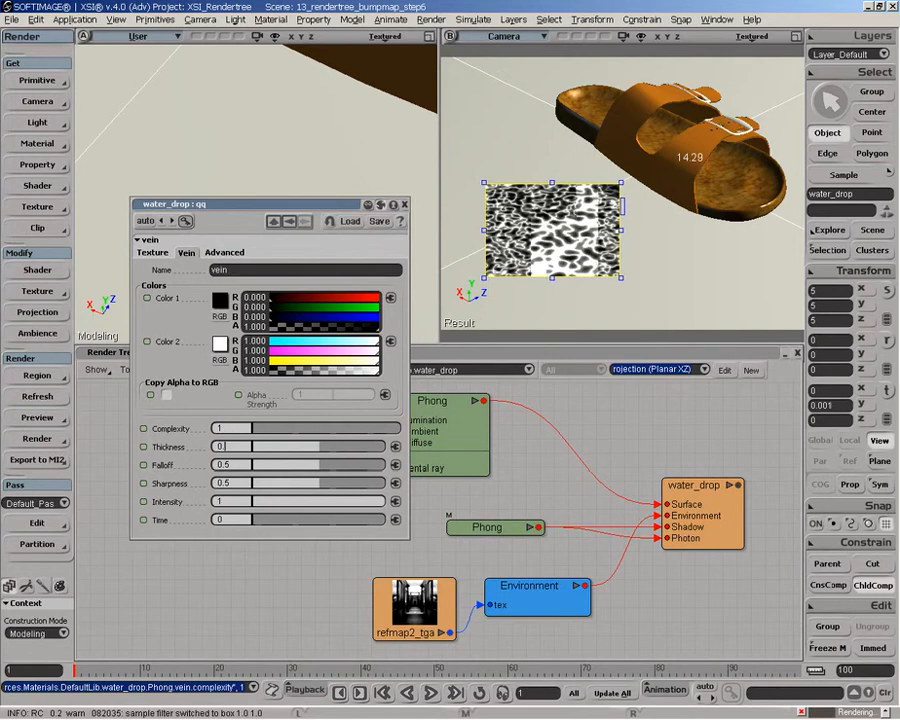
{"action": "type", "text": ".835"}
{"action": "key", "text": "Tab"}
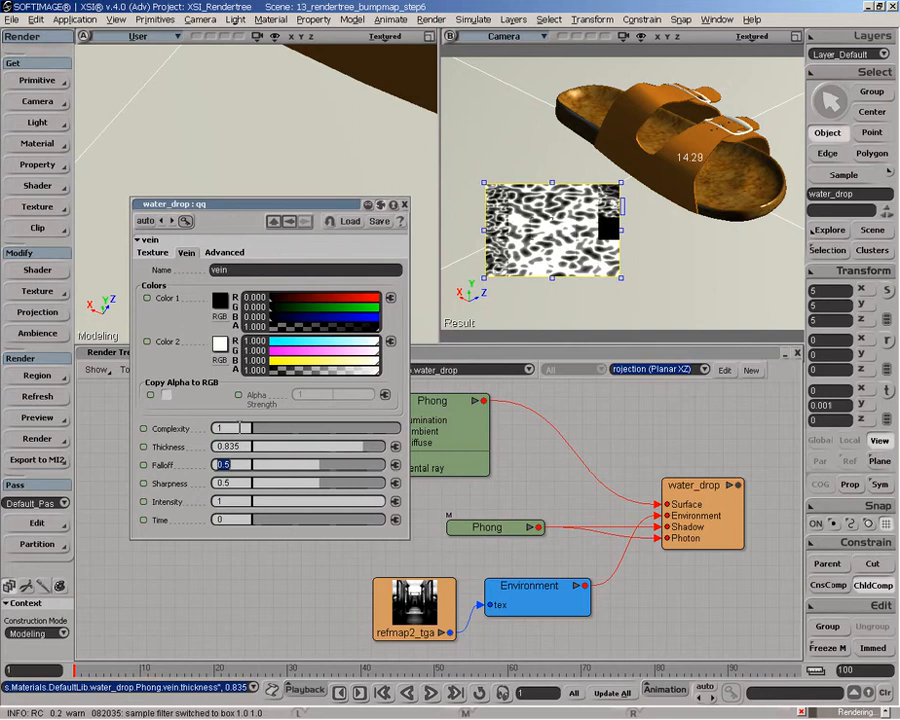
- Set the vein texture's falloff to 0.787 and its sharpness to 0.181
{"action": "type", "text": "0.787"}
{"action": "key", "text": "Tab"}
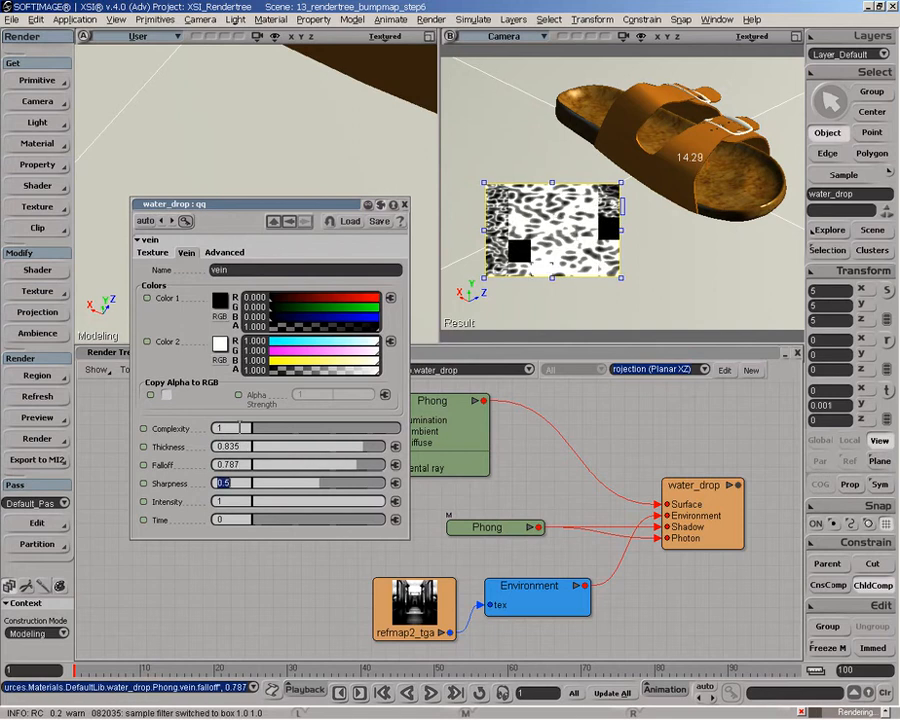
{"action": "type", "text": "0."}
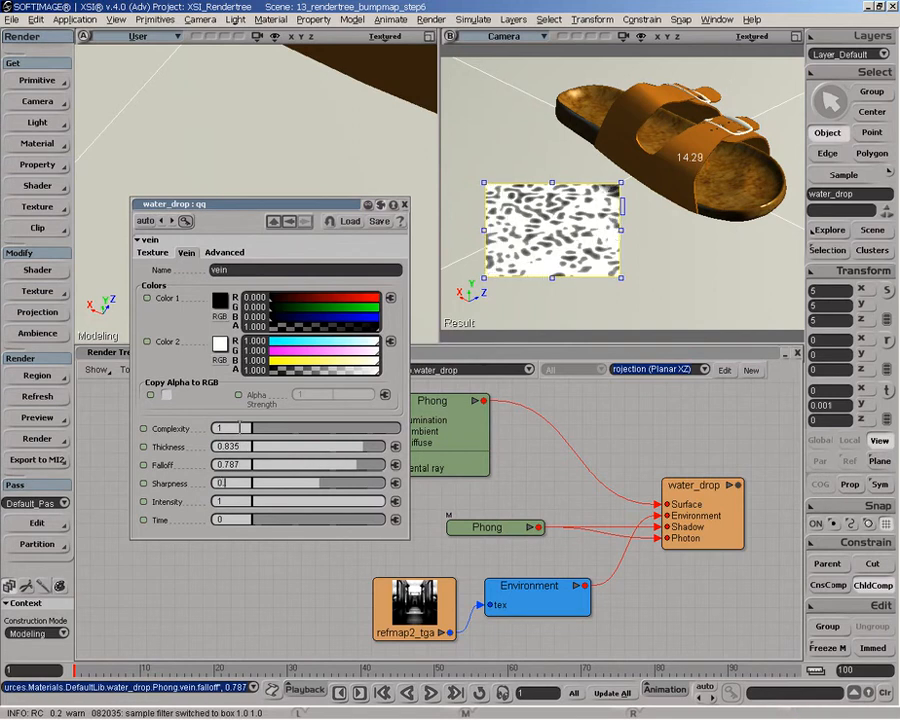
{"action": "type", "text": "181"}
{"action": "key", "text": "Return"}
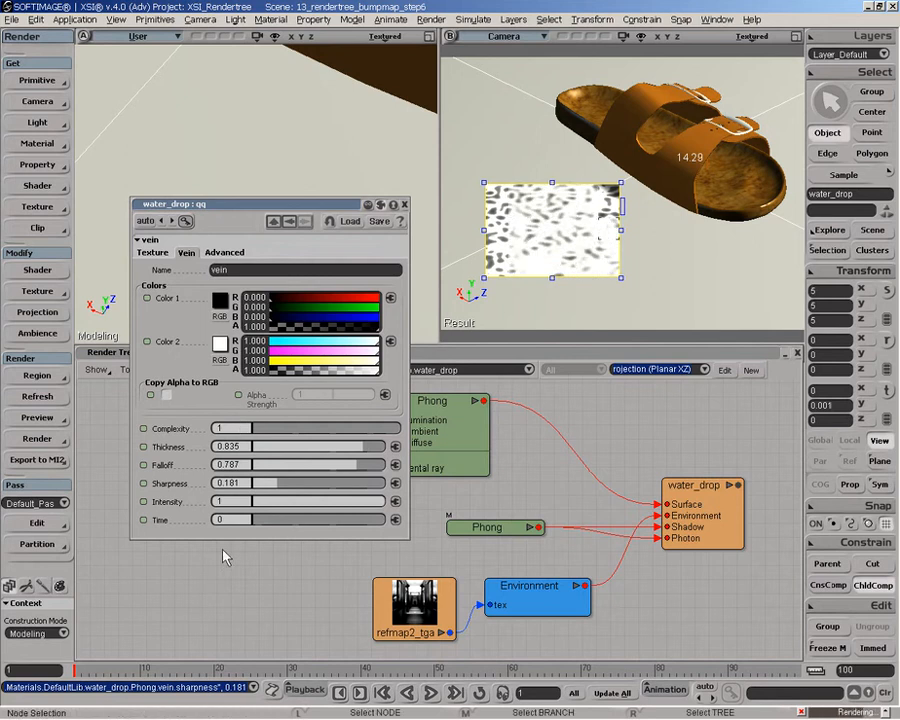
- Set the vein texture's intensity to 1.1 and its time to 52.18
{"action": "left_click", "coordinate": [231, 502]}
{"action": "type", "text": "1.1"}
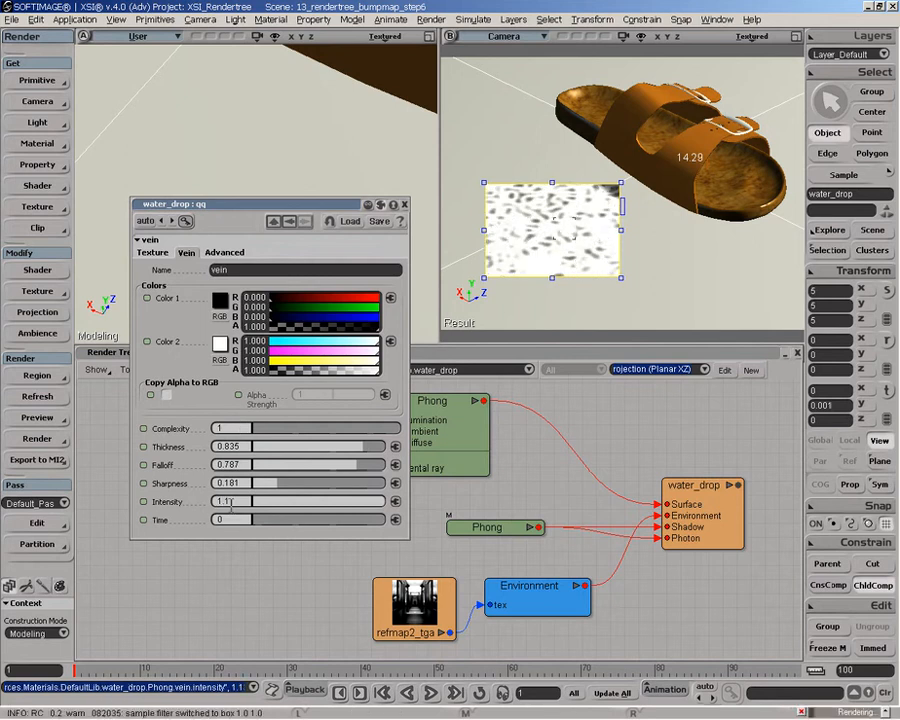
{"action": "key", "text": "Tab"}
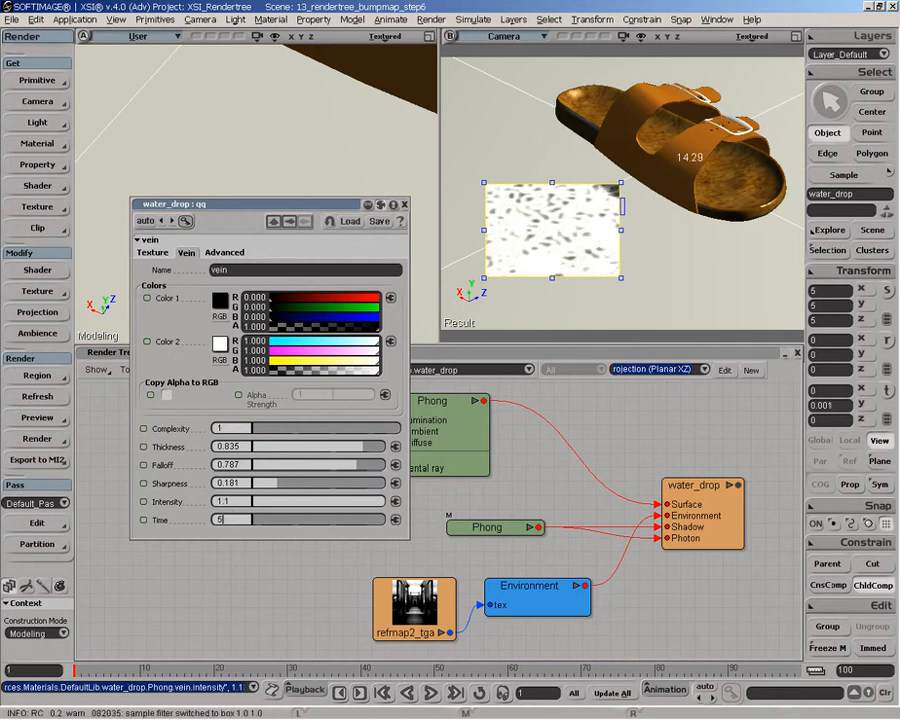
{"action": "key", "text": "Return"}
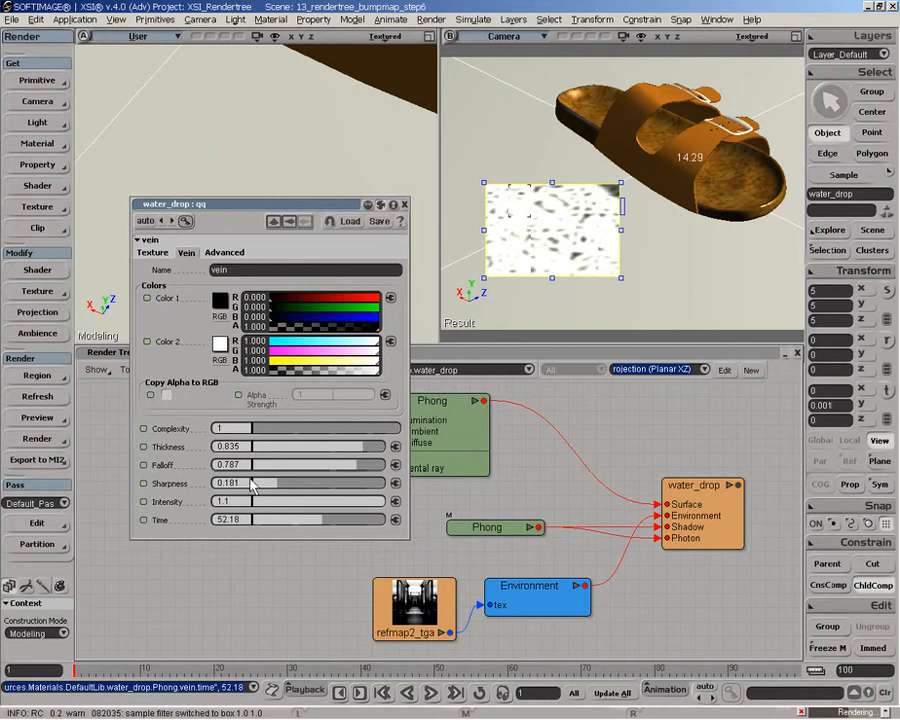
- Move the vein property editor clear of the node tree and enable bump mapping for the texture
{"action": "left_click_drag", "start_coordinate": [290, 206], "coordinate": [296, 158]}
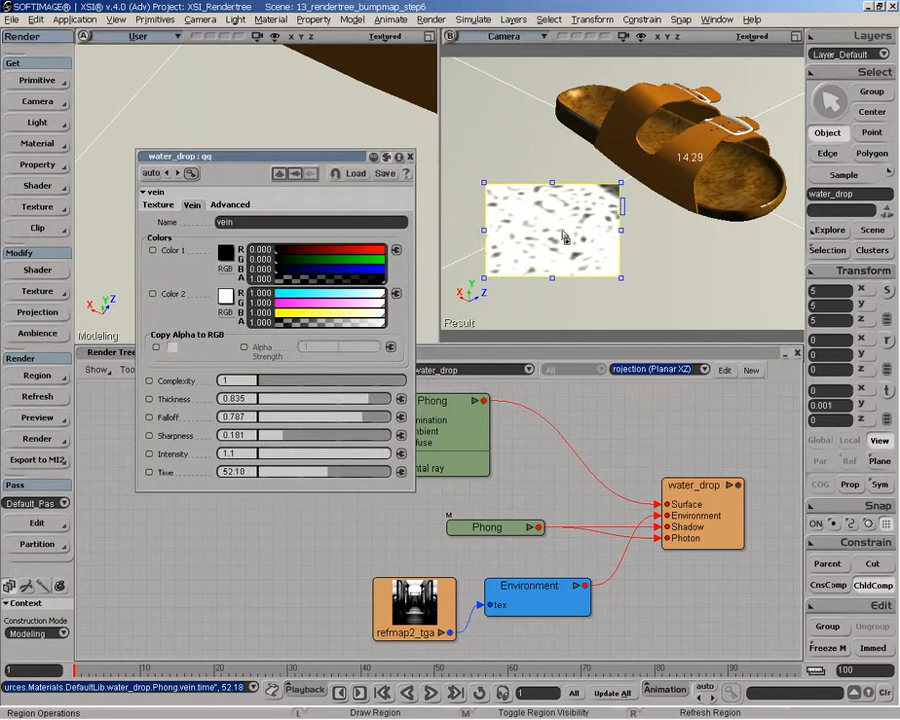
{"action": "left_click_drag", "start_coordinate": [258, 156], "coordinate": [227, 80]}
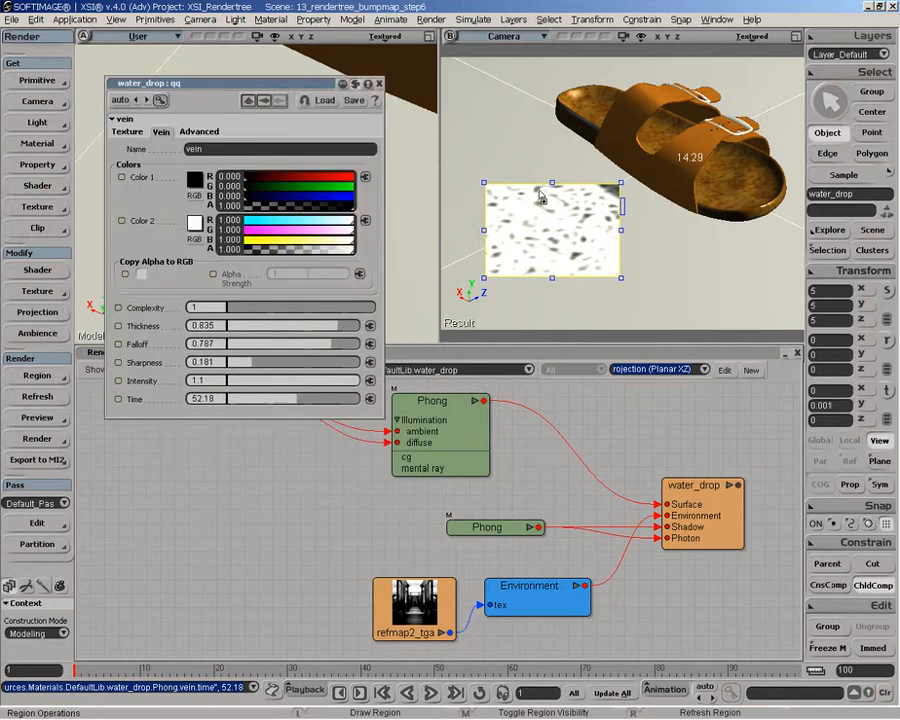
{"action": "left_click", "coordinate": [137, 138]}
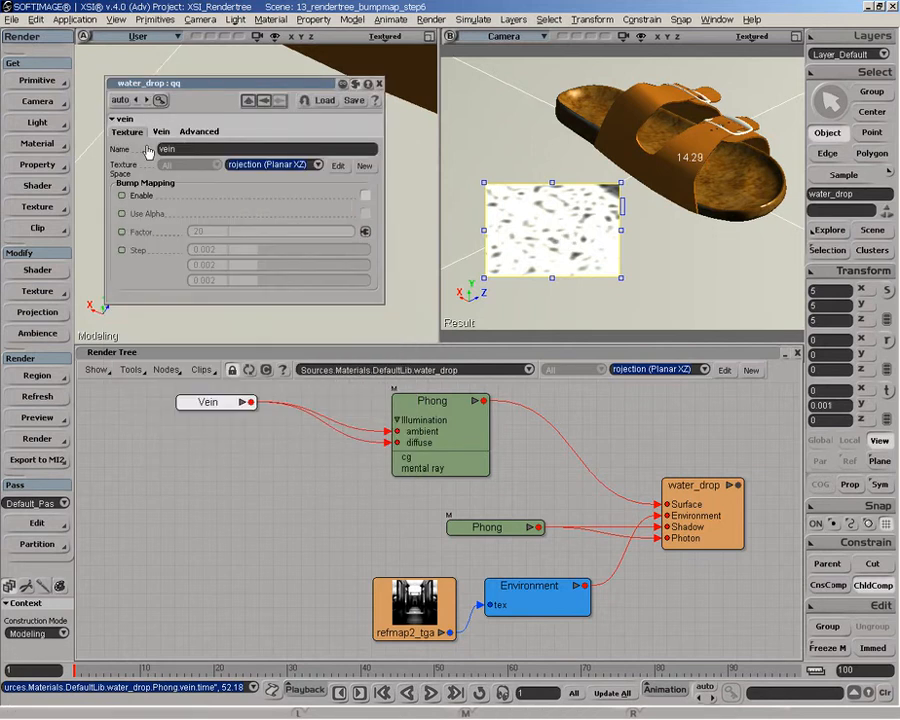
{"action": "left_click", "coordinate": [366, 196]}
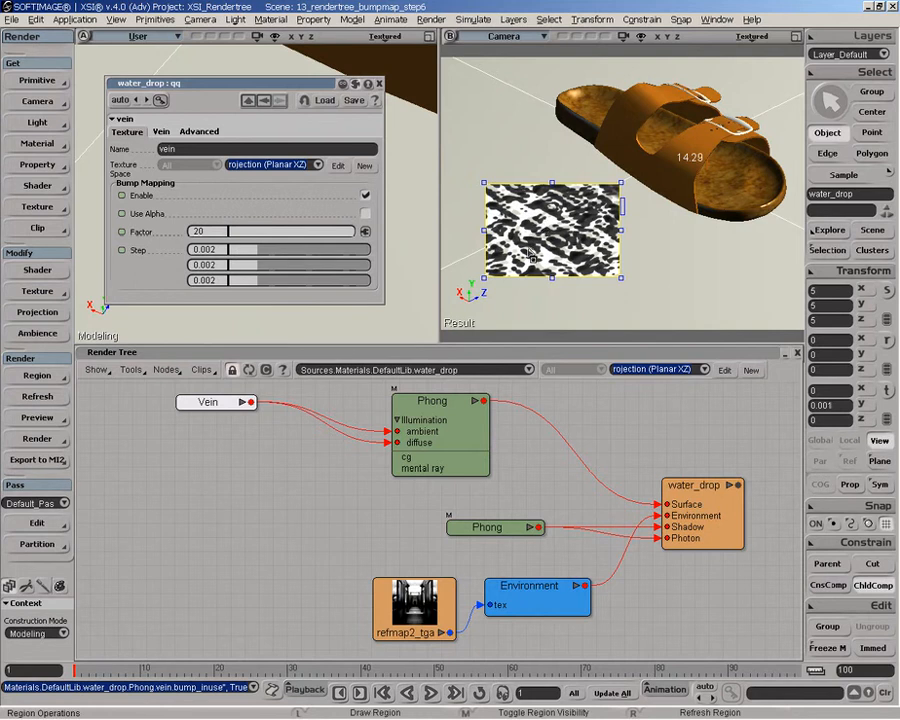
- Set all three bump mapping step values of the vein texture to 0.001
{"action": "left_click", "coordinate": [255, 250]}
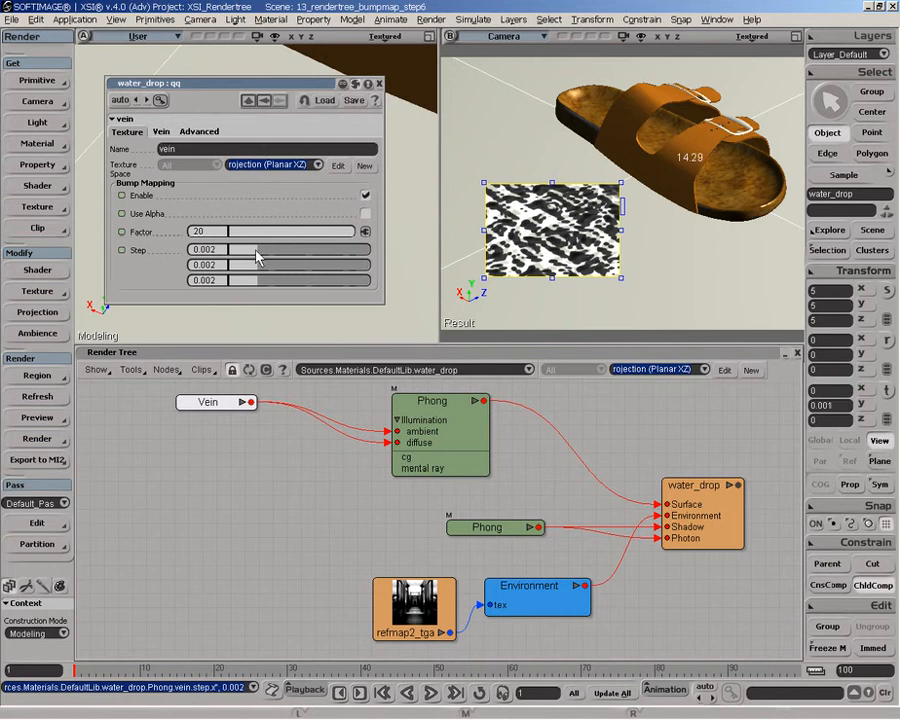
{"action": "left_click", "coordinate": [258, 267]}
{"action": "left_click", "coordinate": [257, 281]}
{"action": "left_click", "coordinate": [243, 250]}
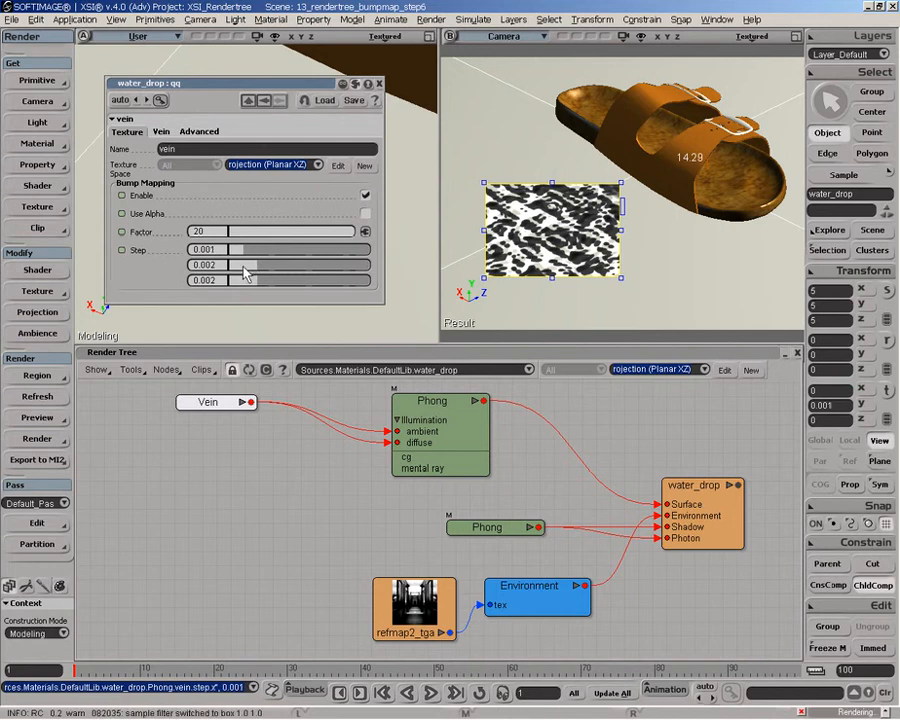
{"action": "left_click", "coordinate": [243, 266]}
{"action": "left_click", "coordinate": [243, 281]}
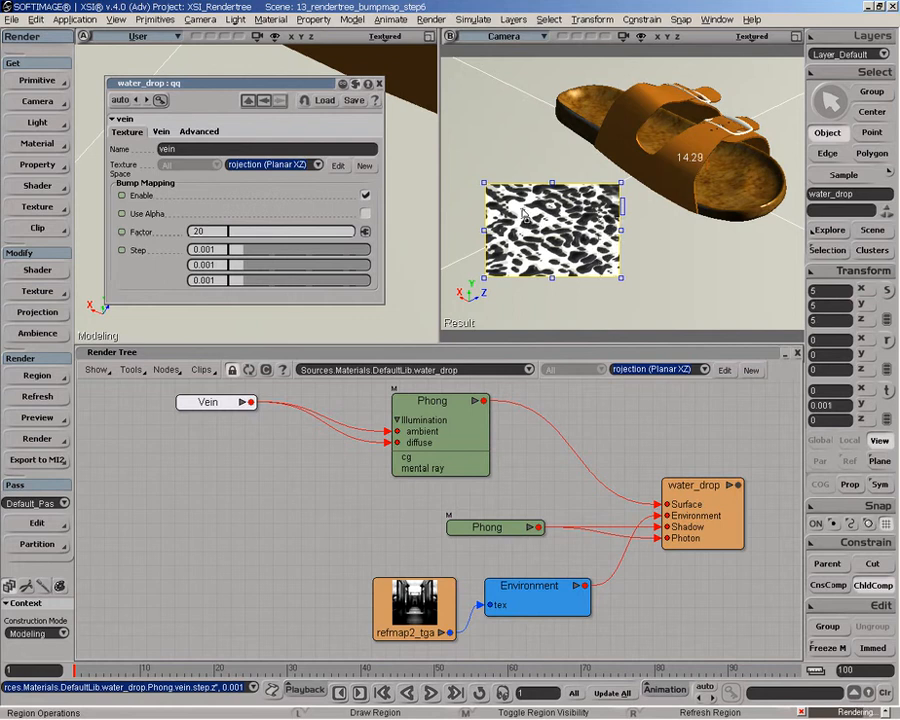
- Set the minimum sampling level in the render region options to -1 and close the options
{"action": "key", "text": "alt+4"}
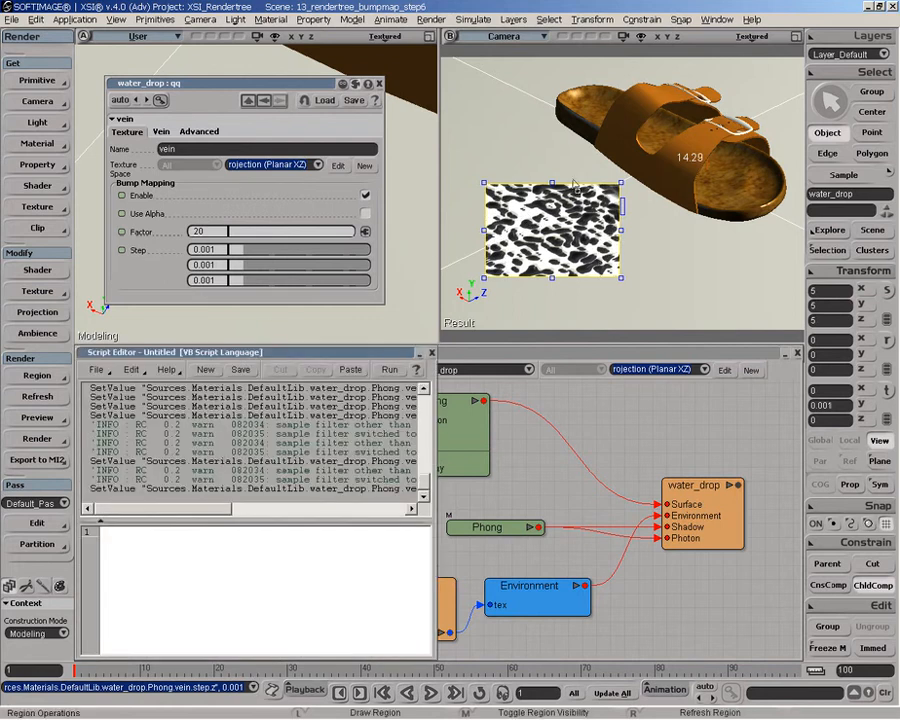
{"action": "left_click", "coordinate": [62, 378]}
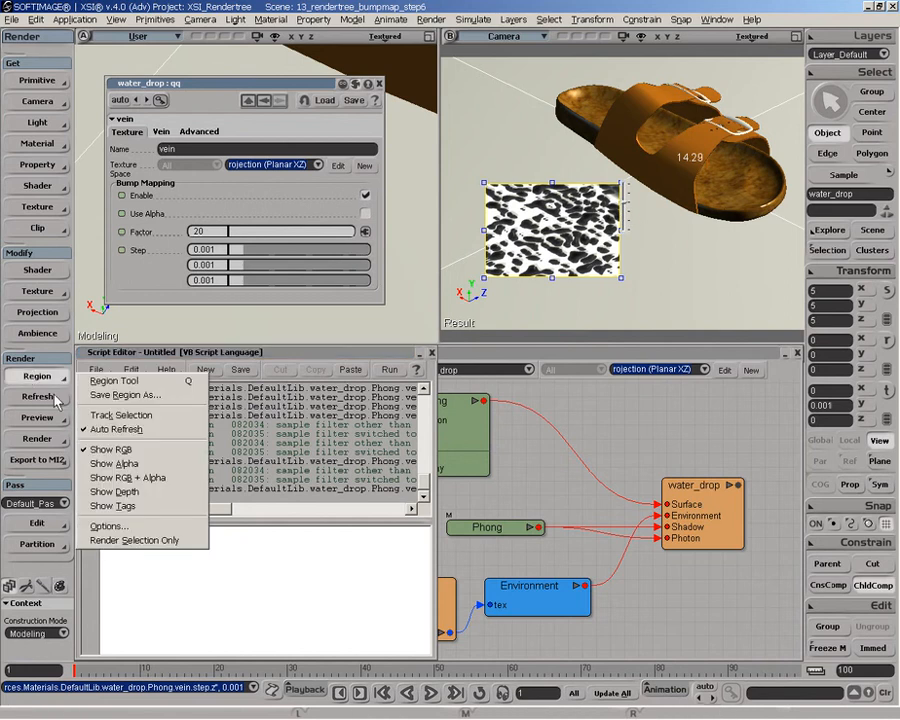
{"action": "left_click", "coordinate": [105, 520]}
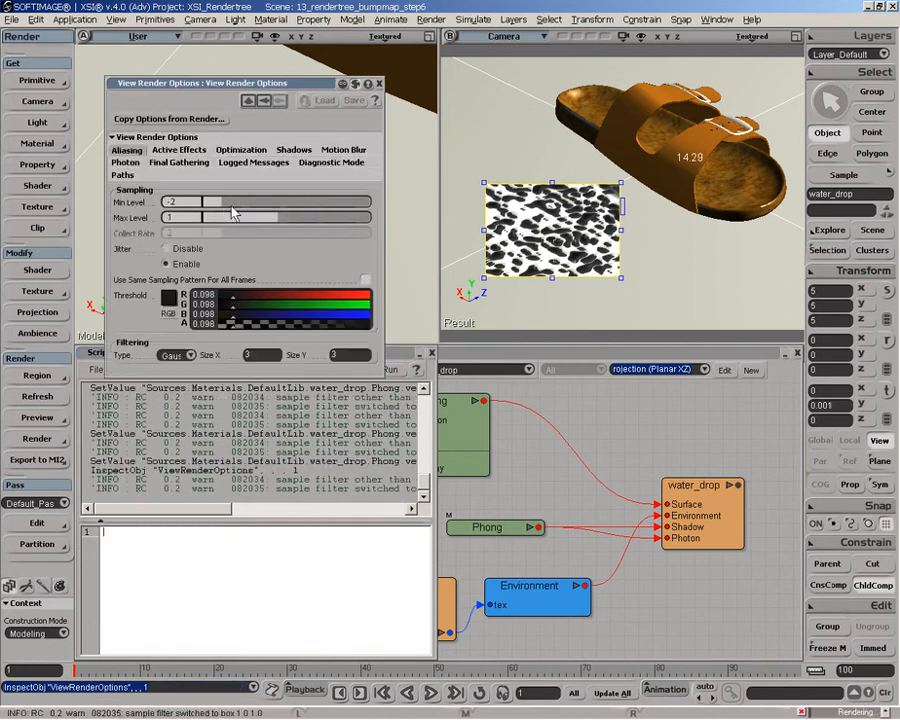
{"action": "left_click", "coordinate": [231, 202]}
{"action": "left_click", "coordinate": [379, 83]}
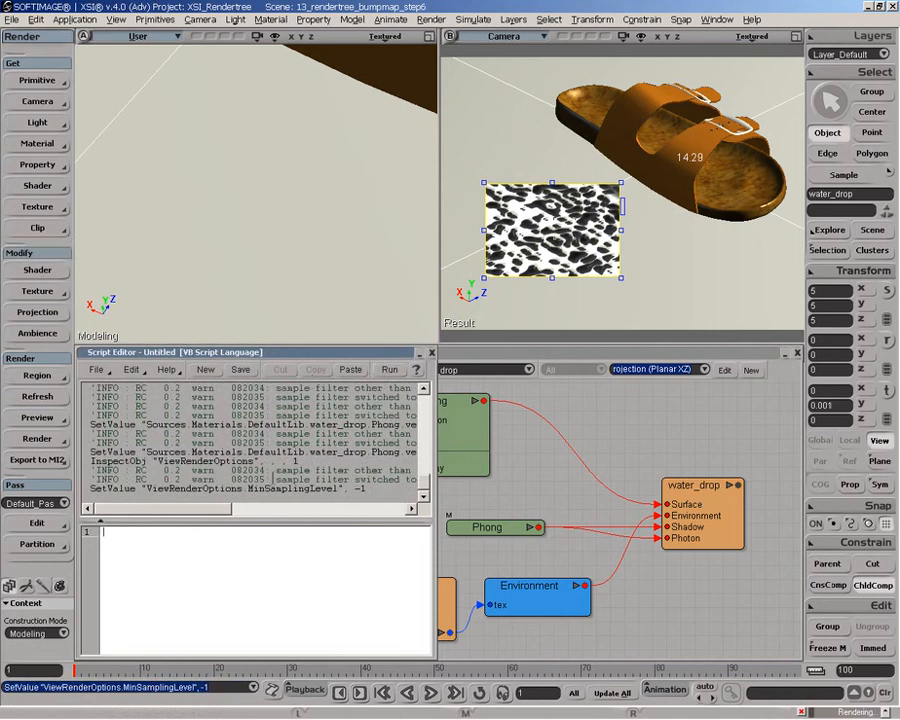
- Clear the command history log in the script editor and close it
{"action": "right_click", "coordinate": [276, 423]}
{"action": "left_click", "coordinate": [300, 438]}
{"action": "left_click", "coordinate": [431, 354]}
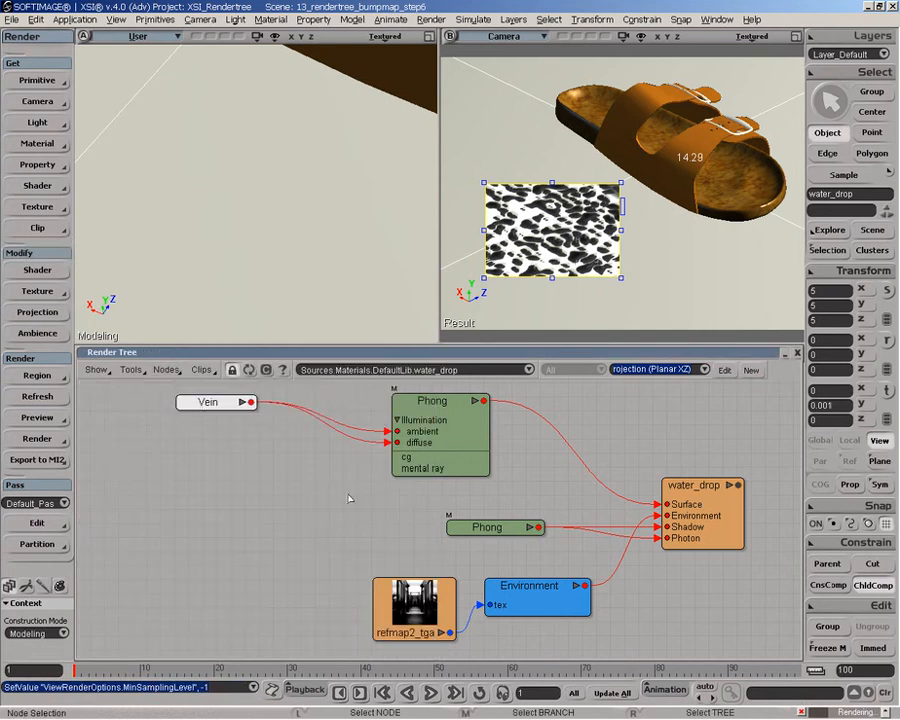
- Re-enter the vein texture's three bump step values as 0.001 to log their commands, and open the script editor
{"action": "double_click", "coordinate": [210, 400]}
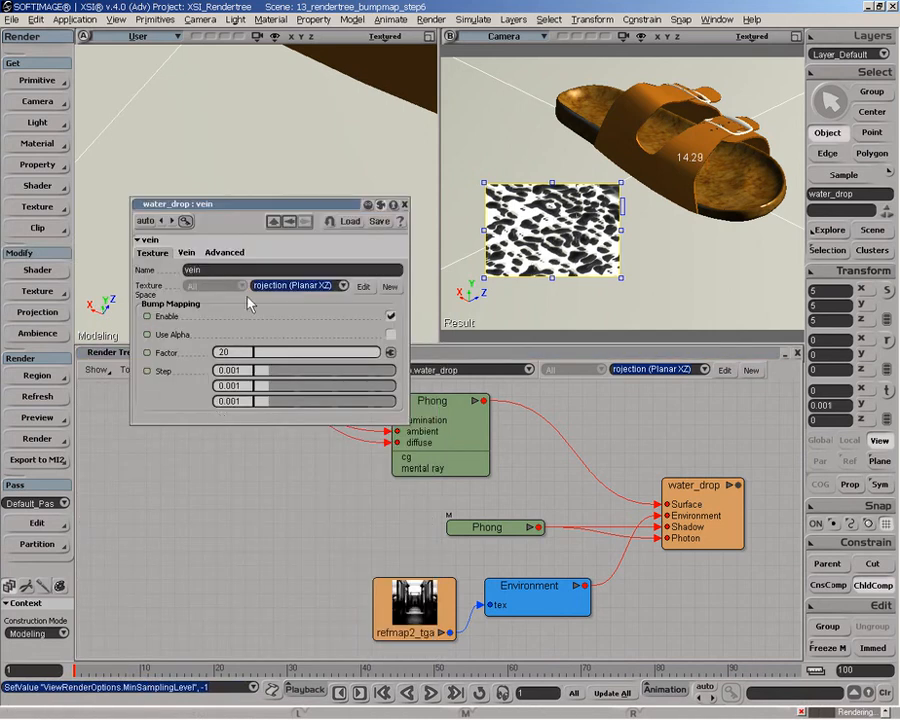
{"action": "left_click", "coordinate": [267, 372]}
{"action": "left_click", "coordinate": [268, 403]}
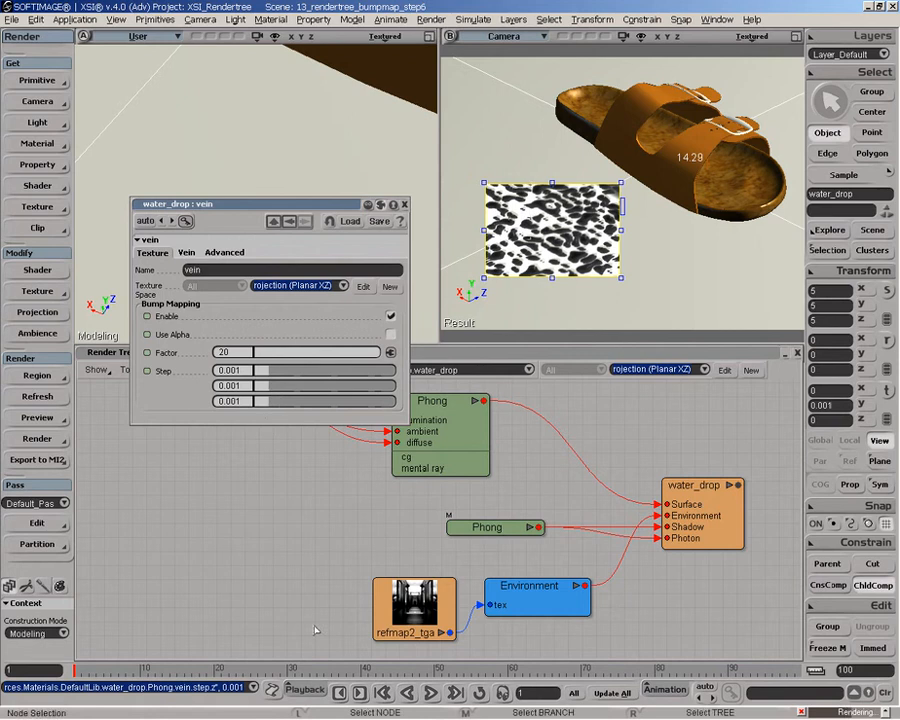
{"action": "left_click", "coordinate": [272, 690]}
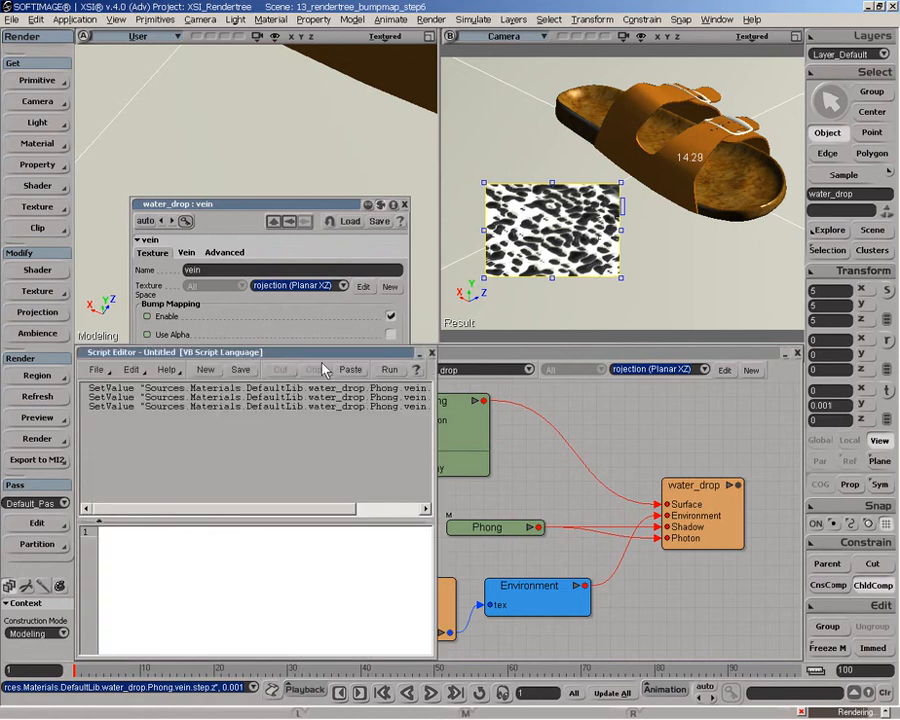
- Move the script editor clear of the vein properties and copy the three logged step SetValue commands into the script pane
{"action": "left_click_drag", "start_coordinate": [200, 352], "coordinate": [583, 283]}
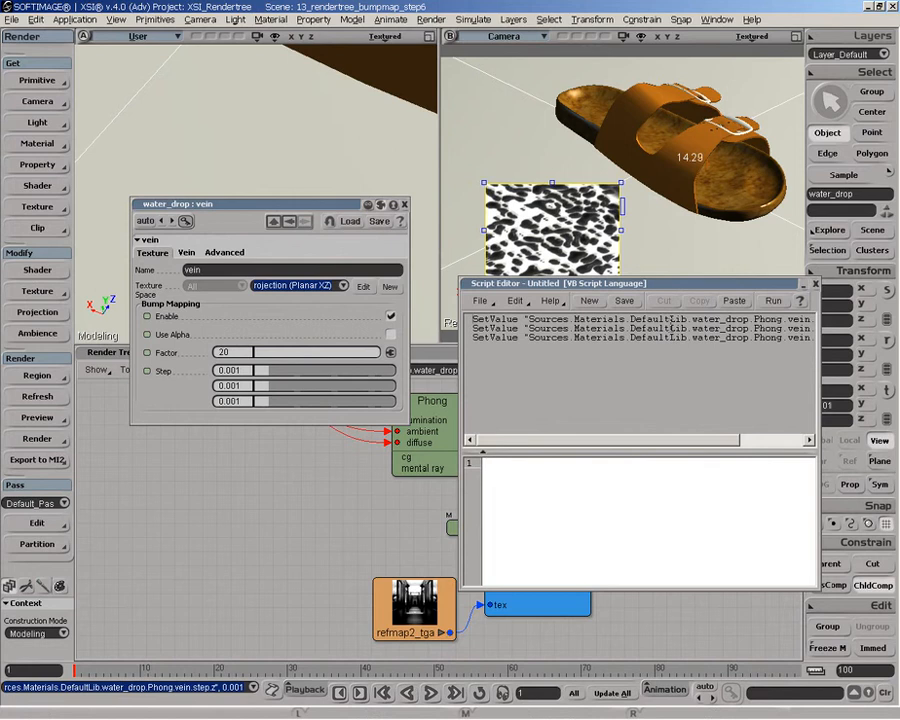
{"action": "key", "text": "ctrl+a"}
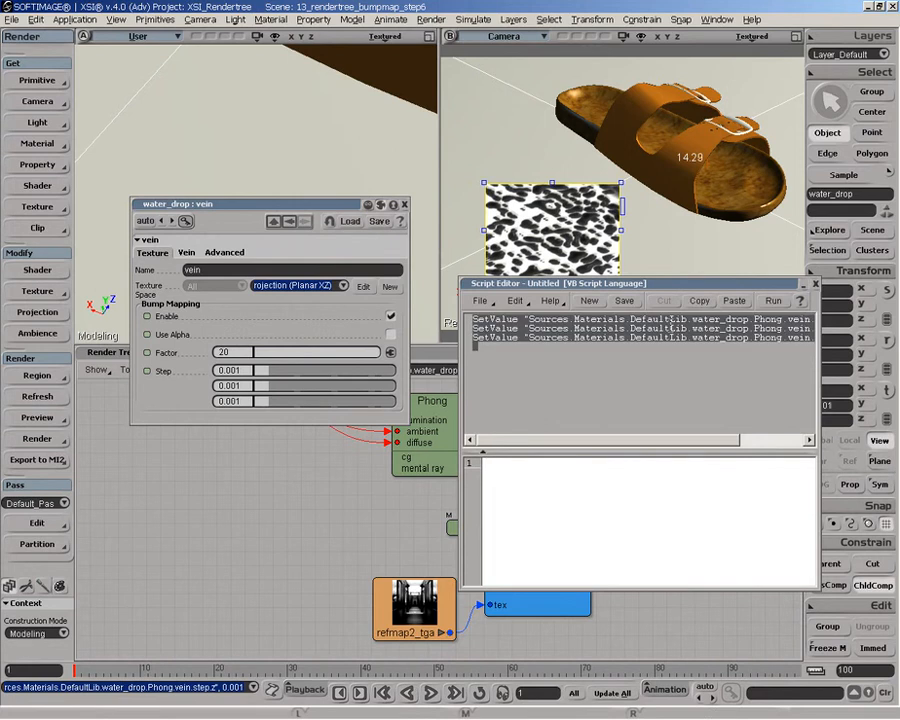
{"action": "left_click", "coordinate": [650, 493]}
{"action": "type", "text": "SetValue \"Sources.Materials.DefaultLib.water_drop.Phong.vein.step.x\", 0.001 SetValue \"Sources.Materials.DefaultLib.water_drop.Phong.vein.step.y\", 0.001 SetValue \"Sources.Materials.DefaultLib.water_drop.Phong.vein.step.z\", 0.001"}
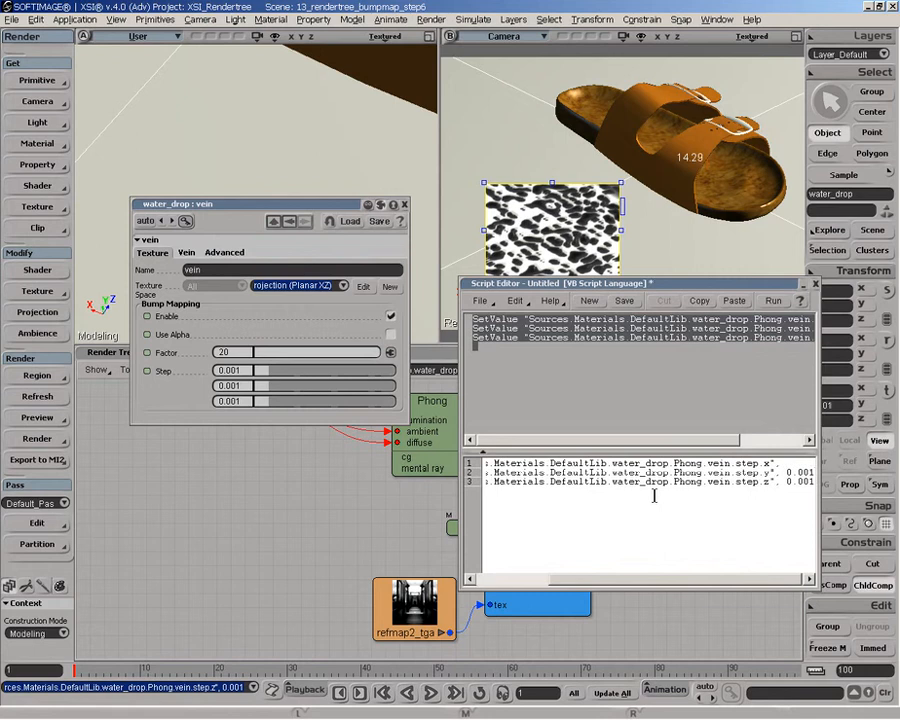
- Change the x, y and z step values in the script to 1/2048, run it and close the script editor
{"action": "type", "text": "1/2048"}
{"action": "key", "text": "Down"}
{"action": "key", "text": "BackSpace"}
{"action": "key", "text": "BackSpace"}
{"action": "key", "text": "BackSpace"}
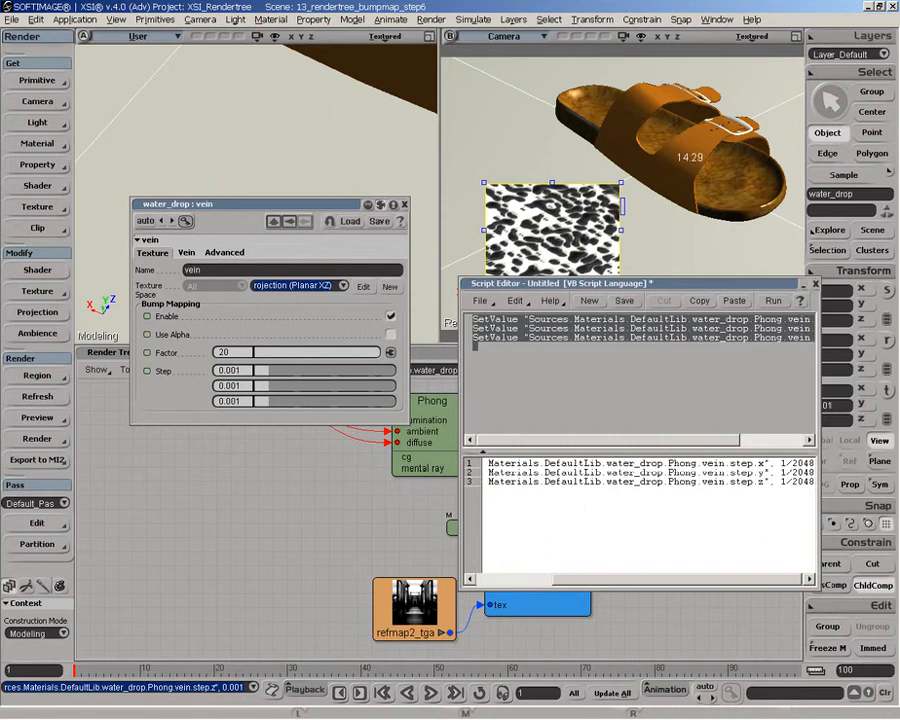
{"action": "left_click", "coordinate": [773, 301]}
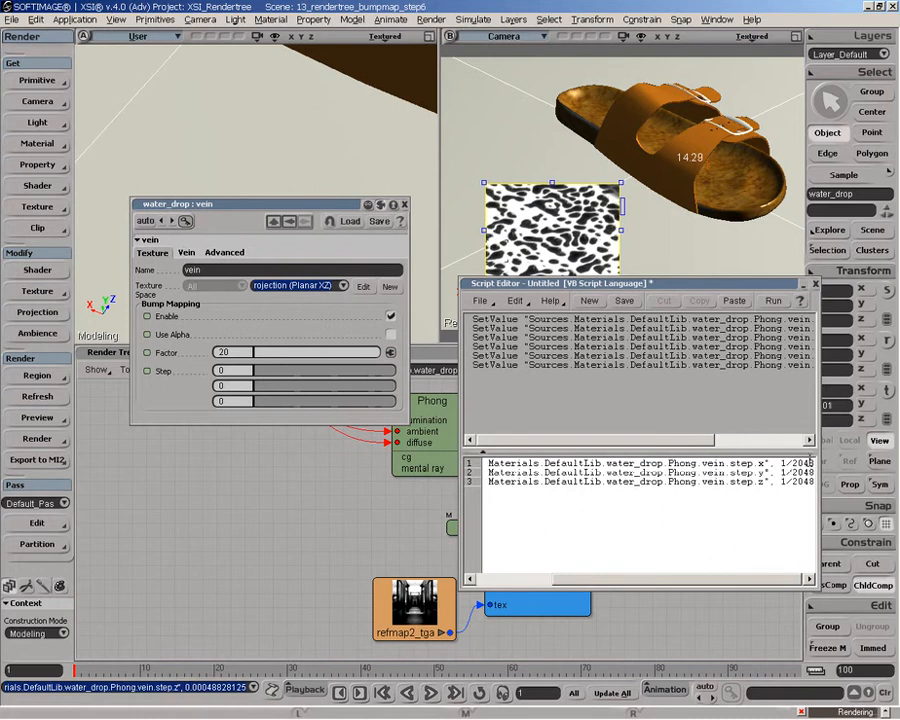
{"action": "left_click", "coordinate": [815, 284]}
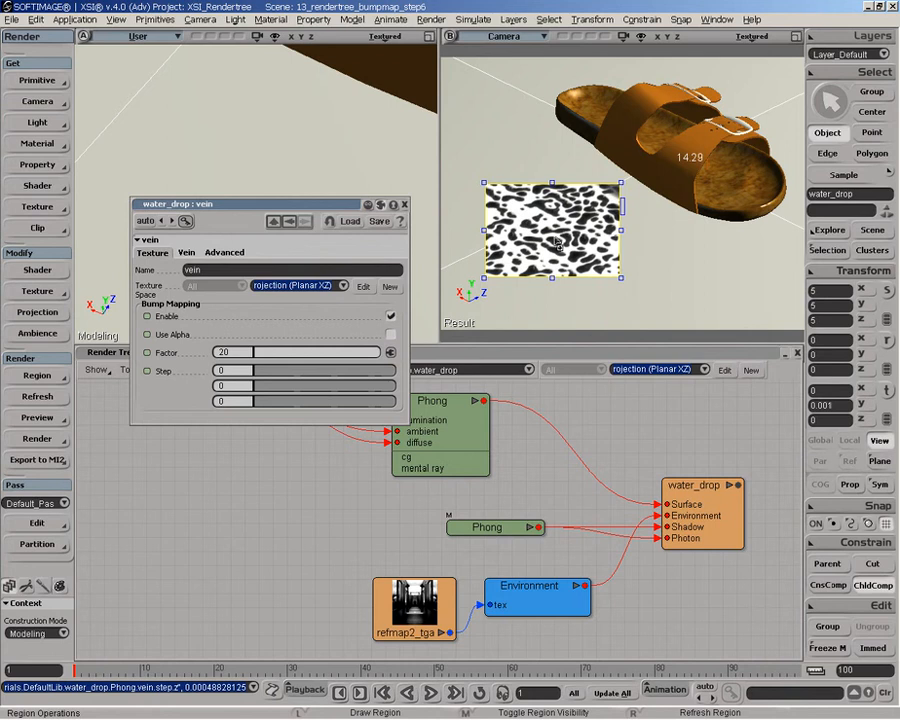
- Close the vein property editor after viewing its Vein settings, and reposition the two Phong nodes to make room in the tree
{"action": "left_click", "coordinate": [186, 252]}
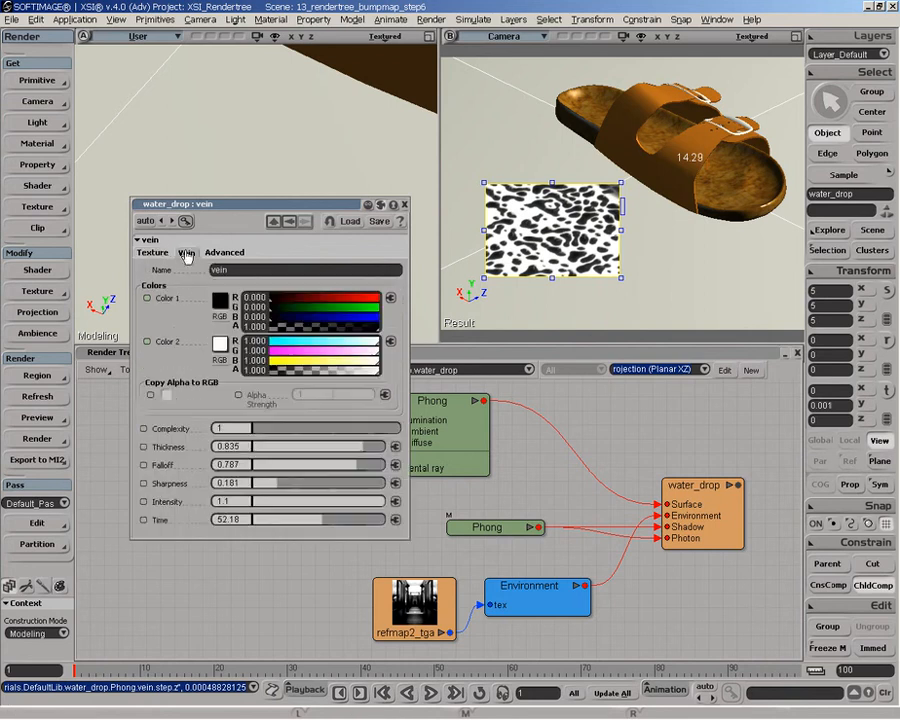
{"action": "left_click", "coordinate": [392, 204]}
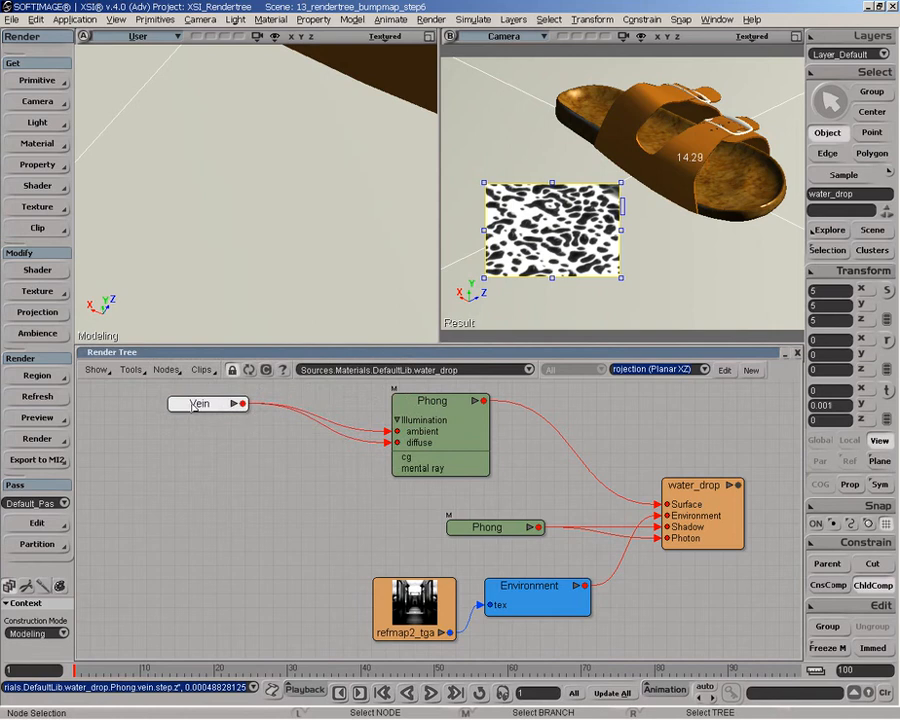
{"action": "left_click_drag", "start_coordinate": [409, 440], "coordinate": [446, 430]}
{"action": "left_click_drag", "start_coordinate": [495, 530], "coordinate": [477, 510]}
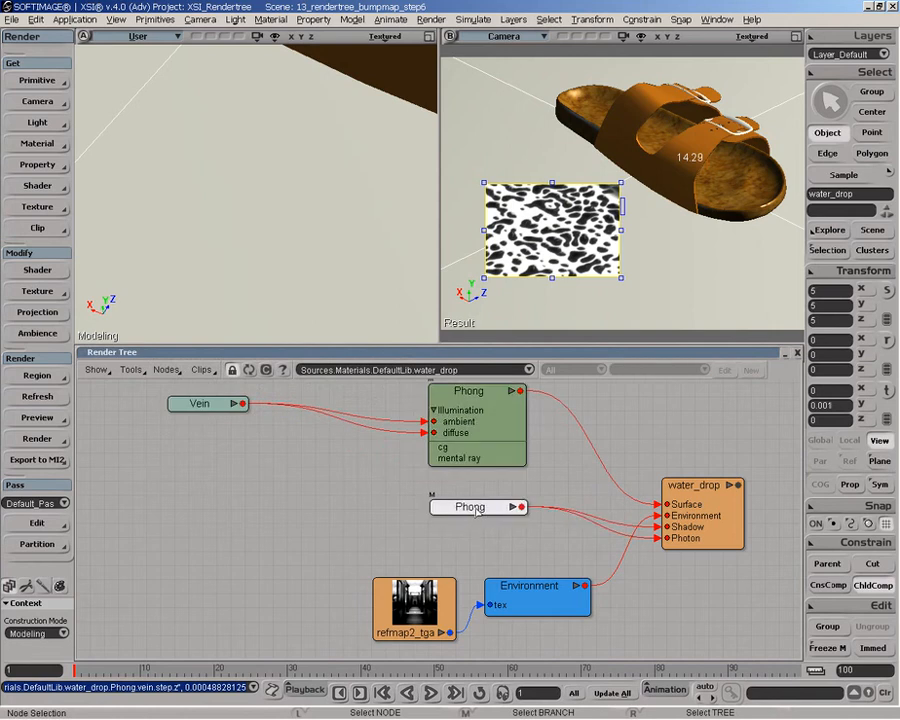
- Add a Color Matte node to the render tree and connect the Vein output to its input port
{"action": "left_click", "coordinate": [160, 374]}
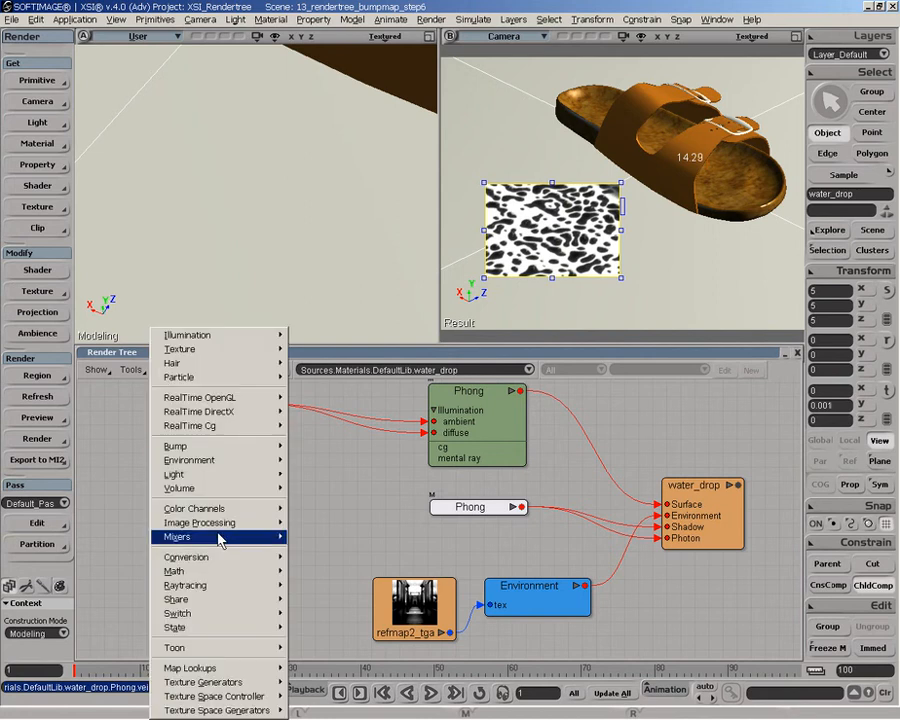
{"action": "mouse_move", "coordinate": [230, 508]}
{"action": "left_click", "coordinate": [325, 530]}
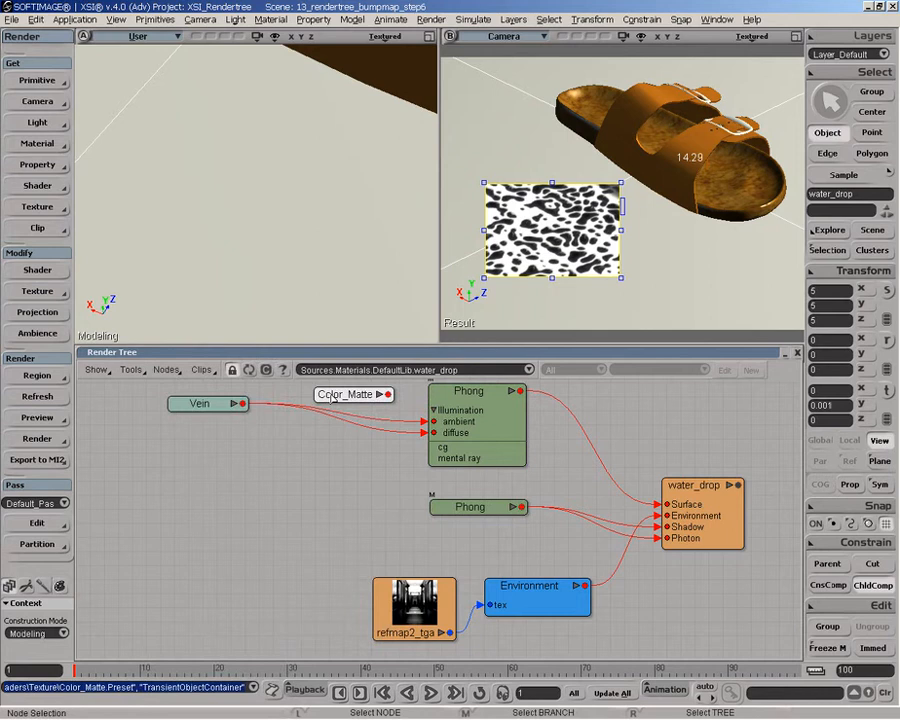
{"action": "left_click_drag", "start_coordinate": [205, 403], "coordinate": [323, 457]}
{"action": "left_click", "coordinate": [350, 333]}
- Set the Color_Matte node's channel to Average RGB and enable its component range
{"action": "double_click", "coordinate": [323, 457]}
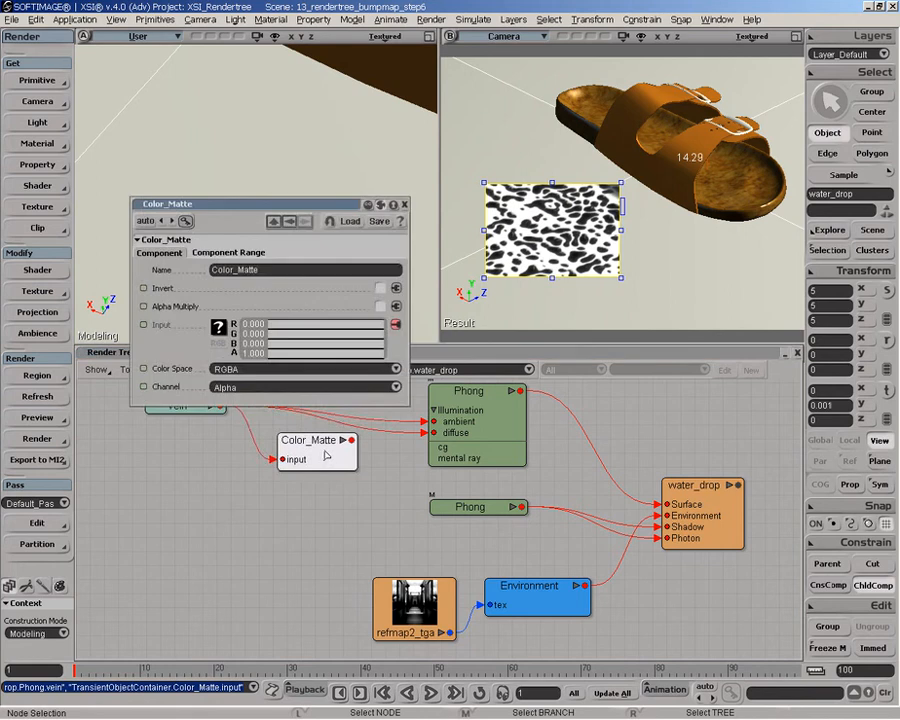
{"action": "left_click", "coordinate": [255, 387]}
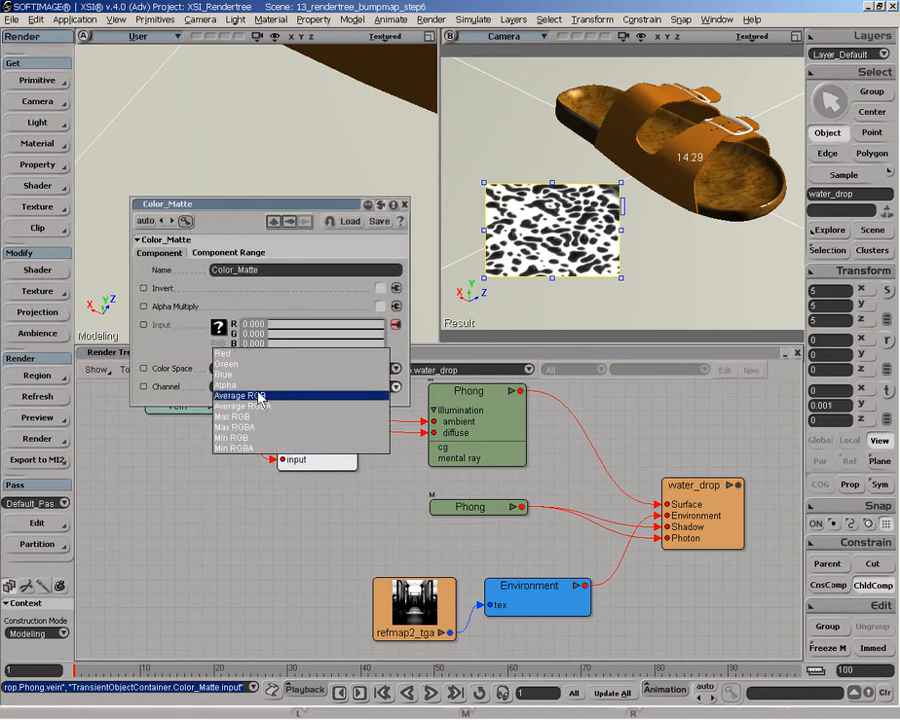
{"action": "left_click", "coordinate": [260, 397]}
{"action": "left_click", "coordinate": [229, 253]}
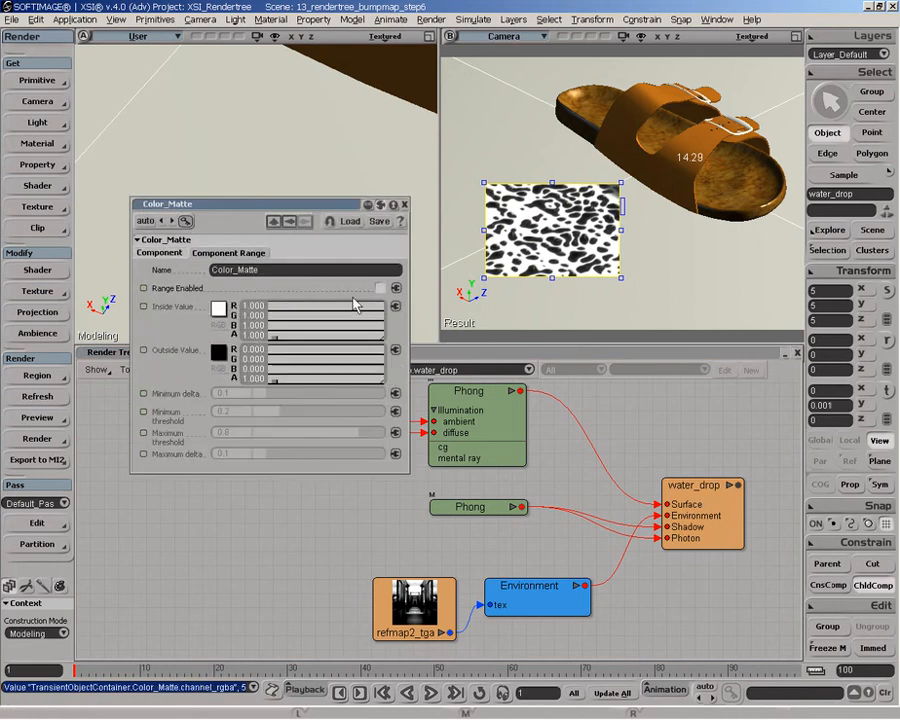
{"action": "left_click", "coordinate": [379, 289]}
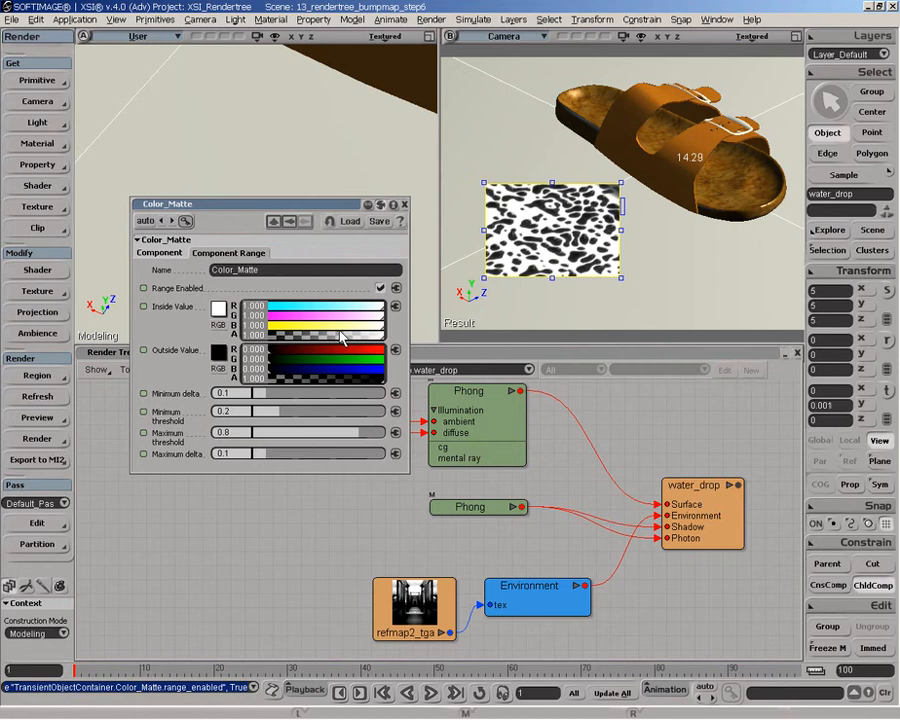
- Set the Color_Matte range's inside value to a luminance of 10 in HLS mode and close the property editor
{"action": "left_click", "coordinate": [218, 325]}
{"action": "type", "text": "10"}
{"action": "key", "text": "Return"}
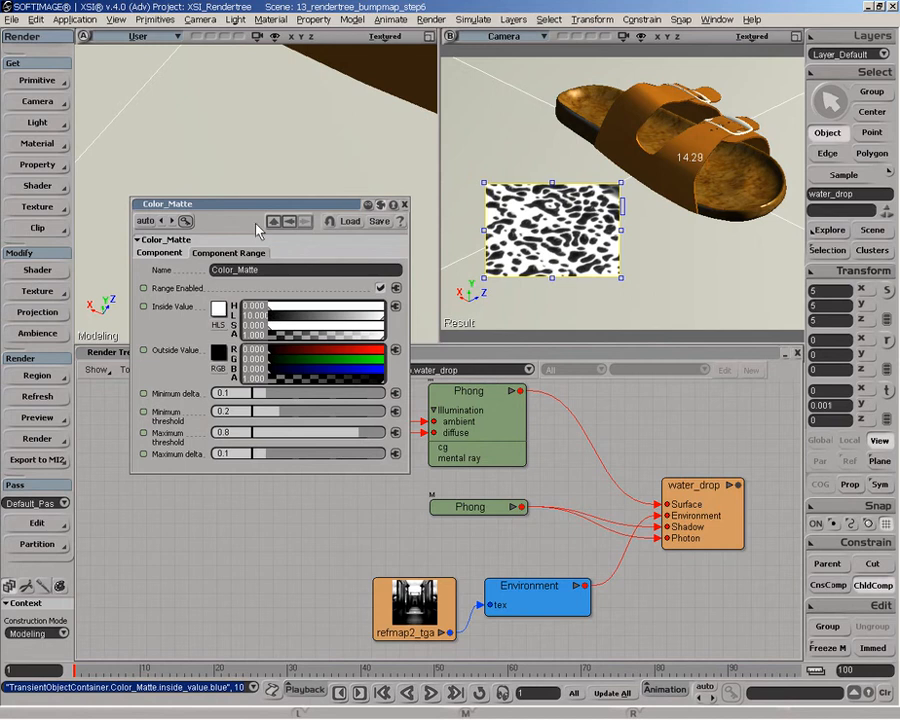
{"action": "left_click_drag", "start_coordinate": [255, 204], "coordinate": [257, 191]}
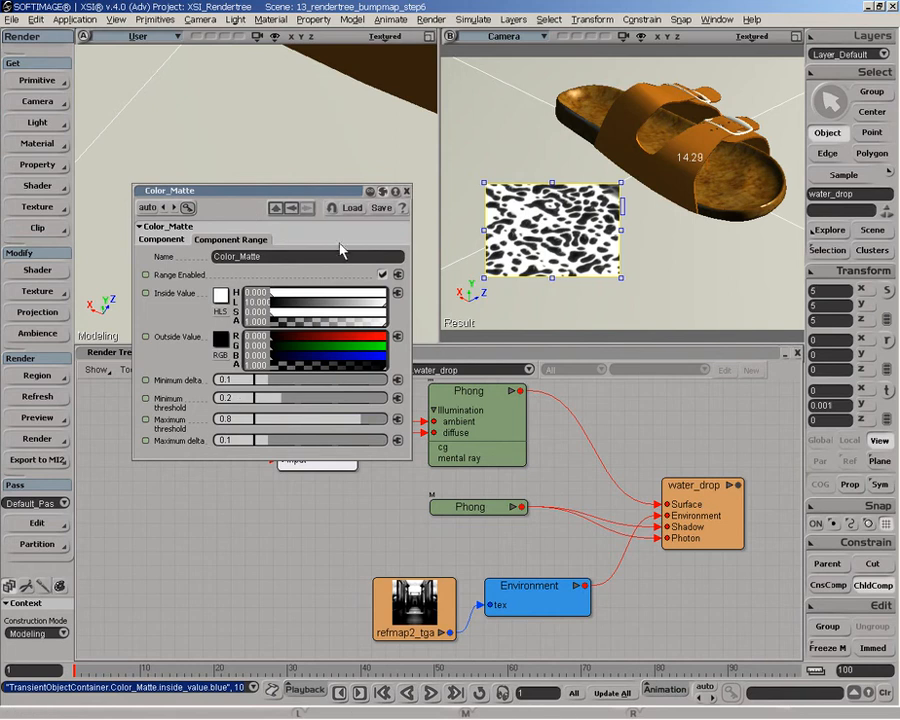
{"action": "left_click", "coordinate": [406, 192]}
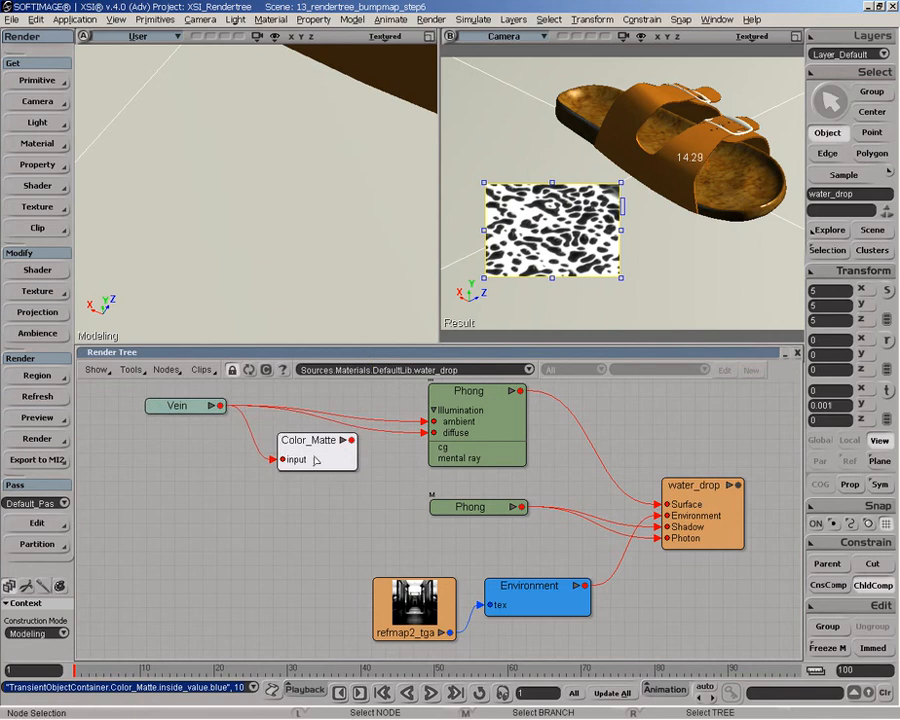
- Connect the Color_Matte output to the ambient and diffuse ports of the Phong node feeding the material's Surface
{"action": "left_click_drag", "start_coordinate": [350, 444], "coordinate": [462, 414]}
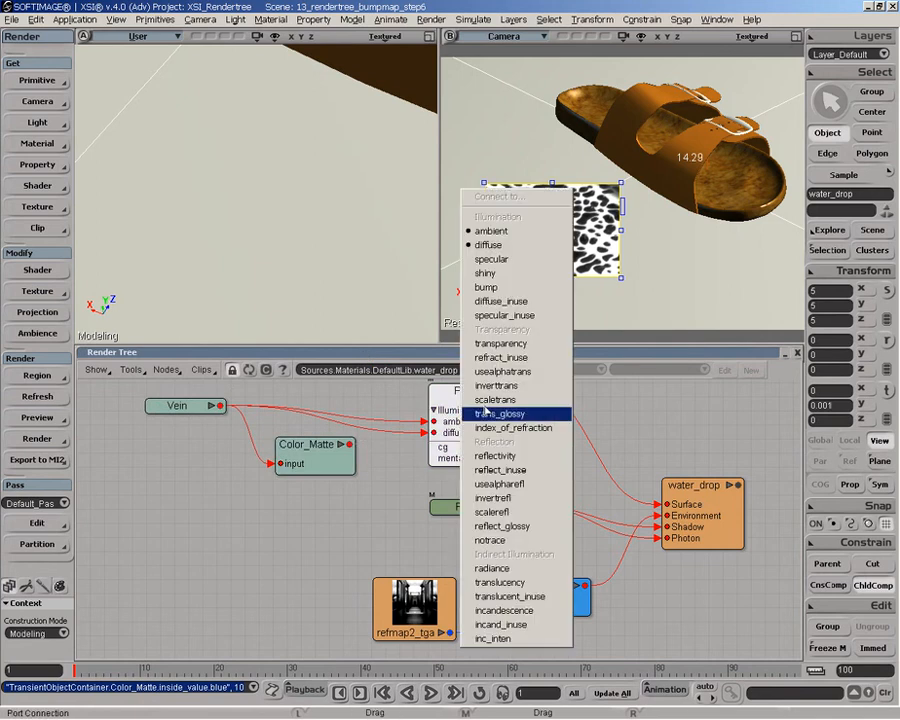
{"action": "left_click", "coordinate": [497, 246]}
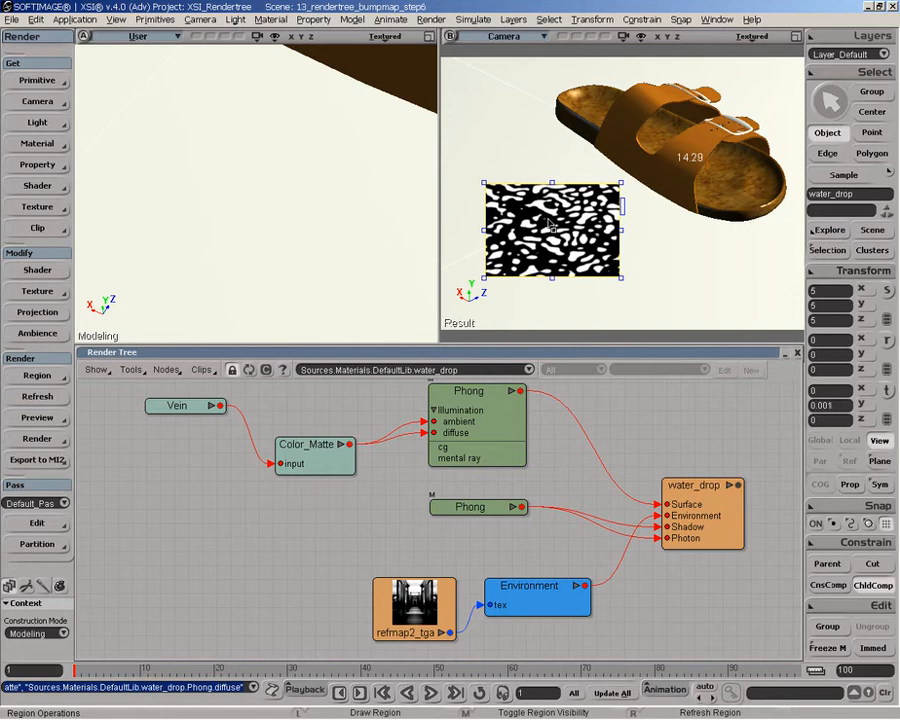
{"action": "left_click", "coordinate": [330, 462]}
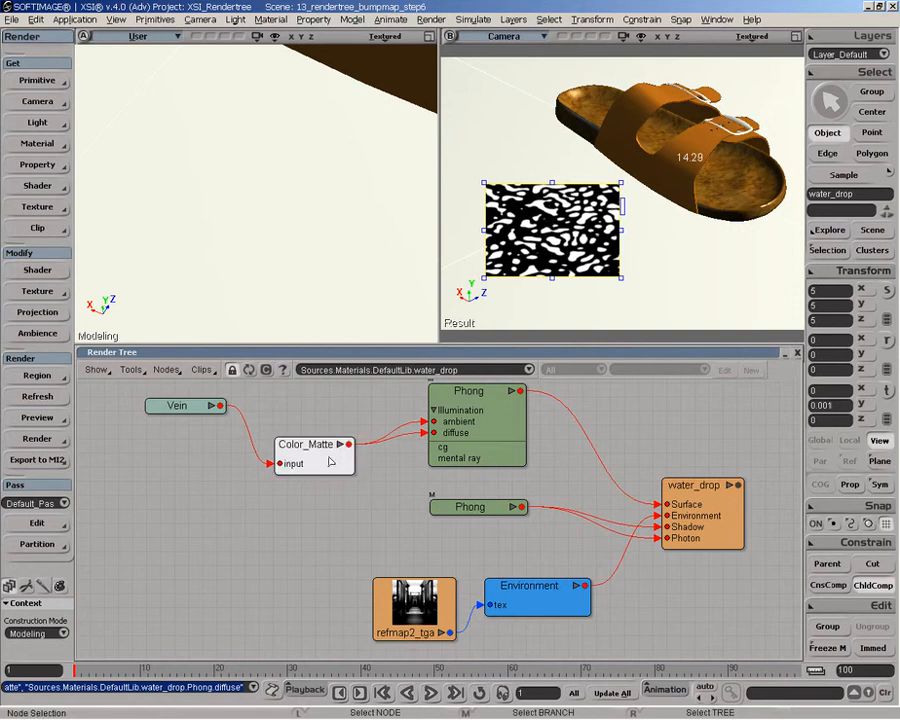
- Connect the Color_Matte output to the second Phong's specular and reflectivity ports, and tidy the node positions
{"action": "left_click_drag", "start_coordinate": [357, 446], "coordinate": [462, 506]}
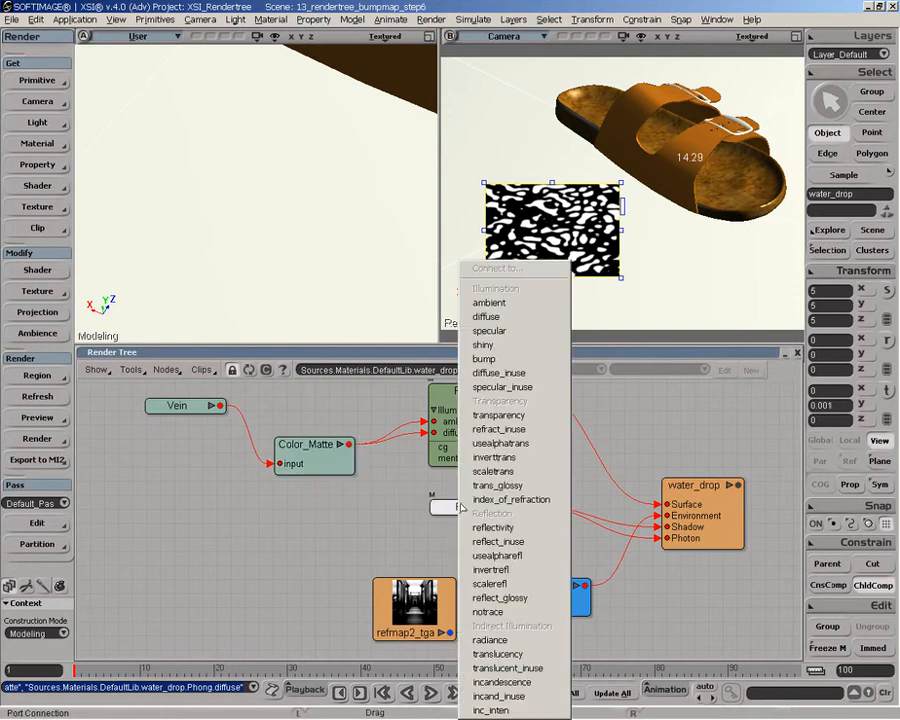
{"action": "left_click", "coordinate": [520, 331]}
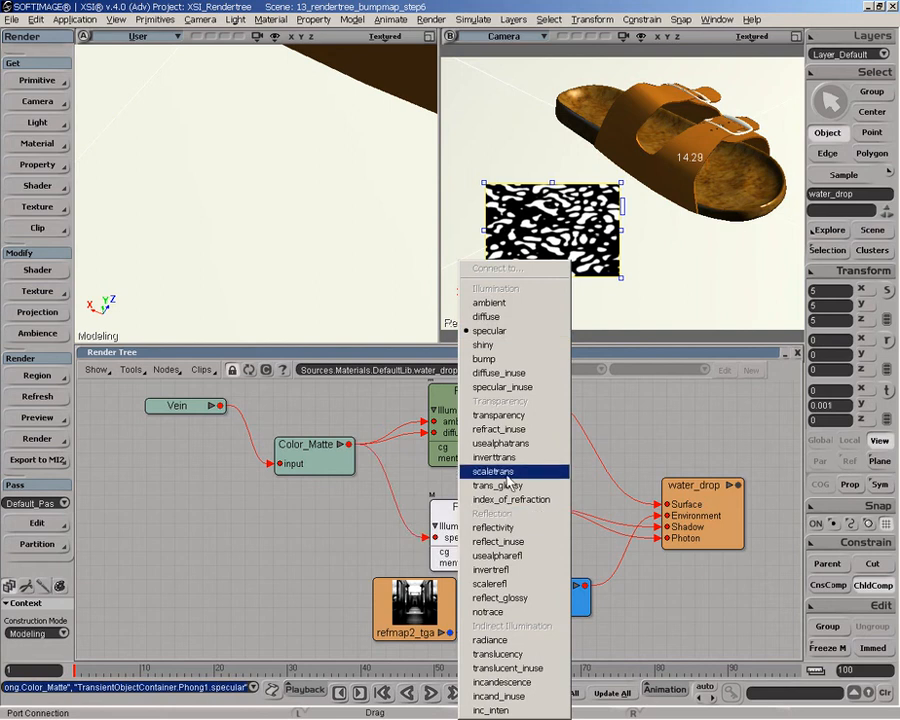
{"action": "left_click", "coordinate": [507, 529]}
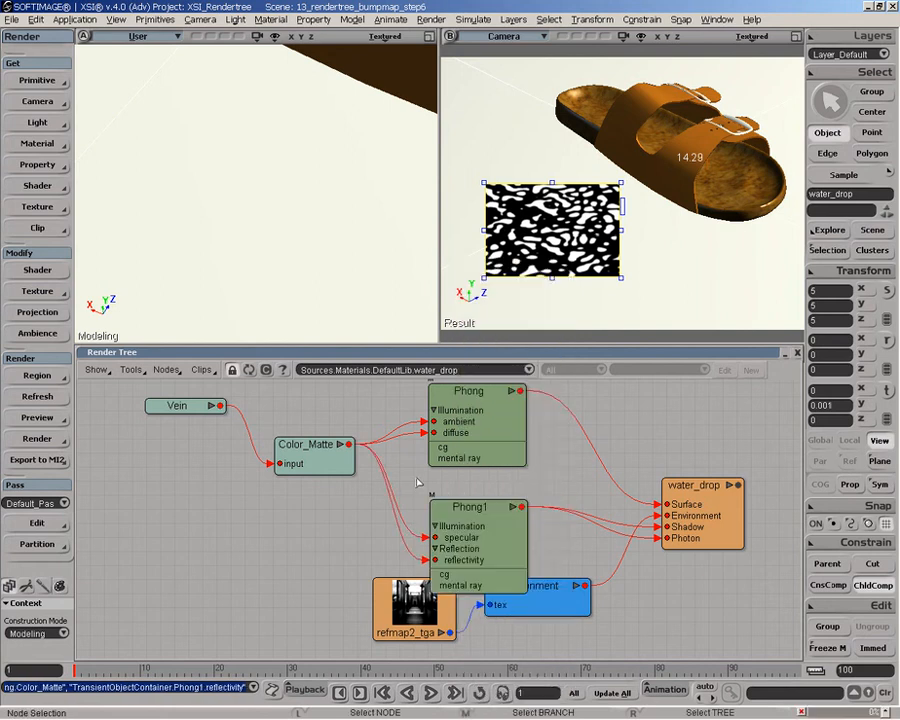
{"action": "left_click_drag", "start_coordinate": [322, 451], "coordinate": [323, 418]}
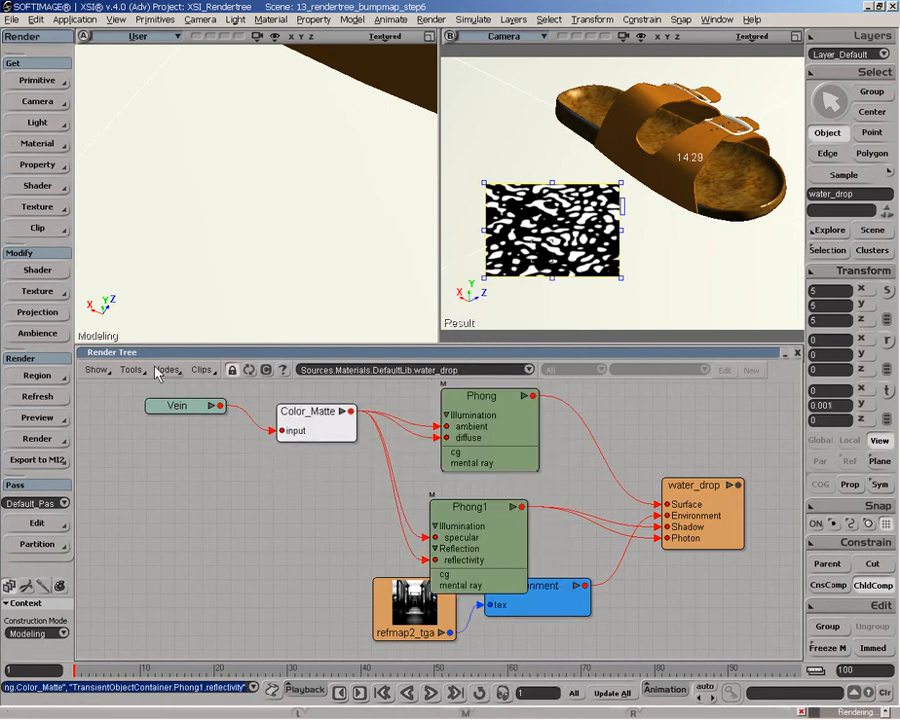
- Add a second Color Matte node below the first and connect the Vein output to its input port
{"action": "left_click", "coordinate": [165, 371]}
{"action": "mouse_move", "coordinate": [170, 382]}
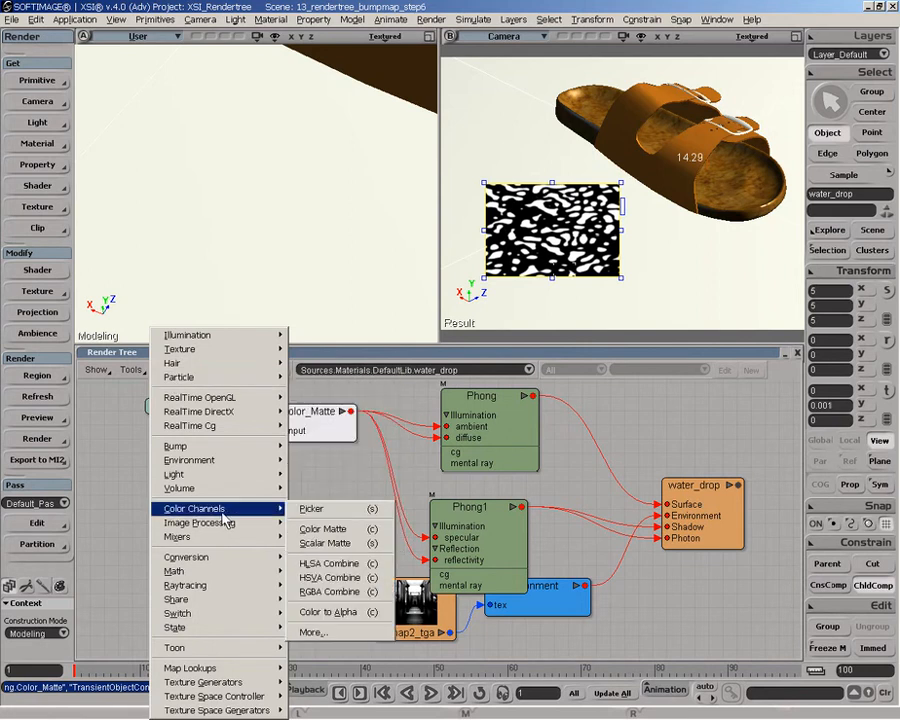
{"action": "left_click", "coordinate": [322, 526]}
{"action": "left_click_drag", "start_coordinate": [384, 400], "coordinate": [288, 465]}
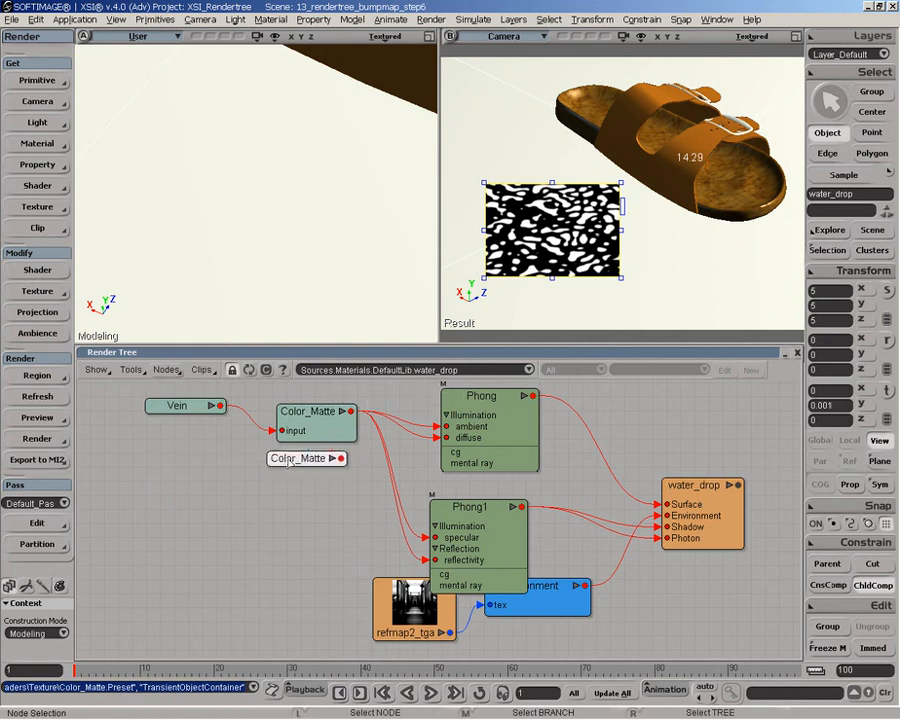
{"action": "left_click_drag", "start_coordinate": [220, 405], "coordinate": [300, 464]}
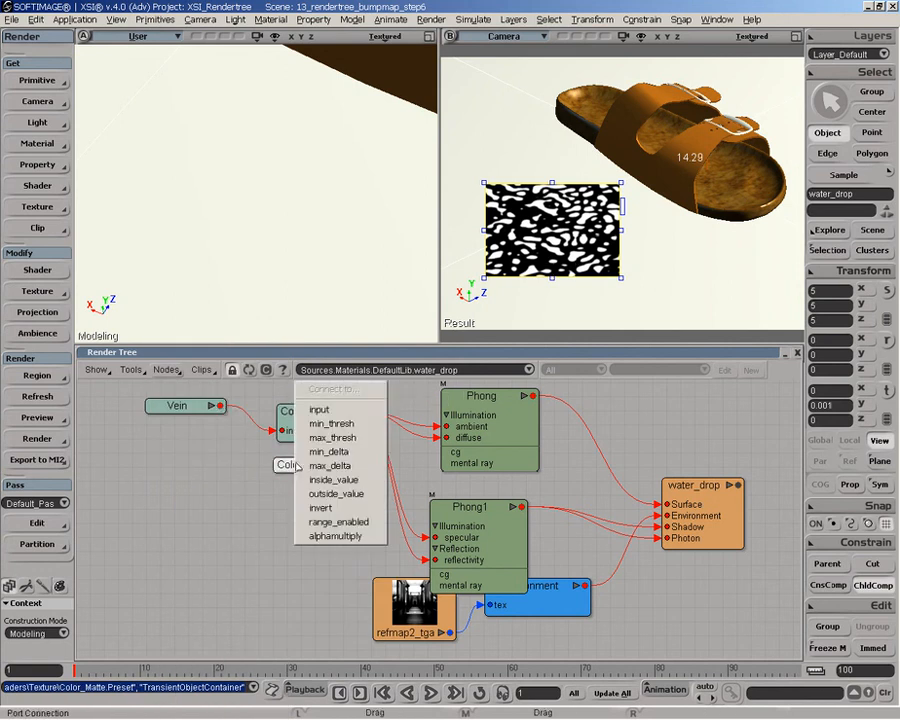
{"action": "left_click", "coordinate": [316, 408]}
- Set the second Color_Matte's channel to Average RGB and open its component range settings
{"action": "double_click", "coordinate": [319, 483]}
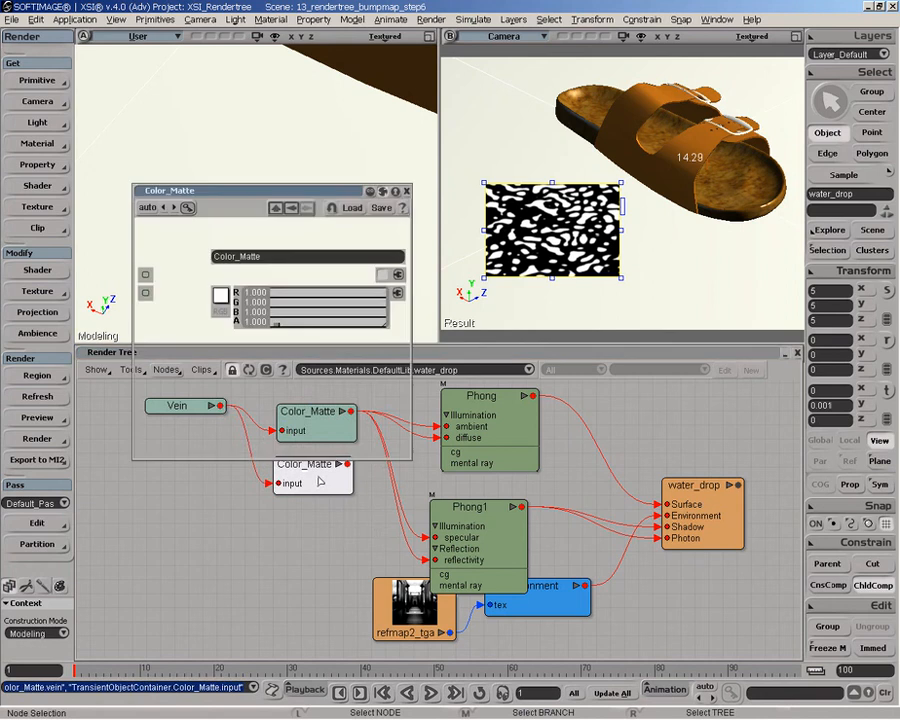
{"action": "left_click", "coordinate": [228, 374]}
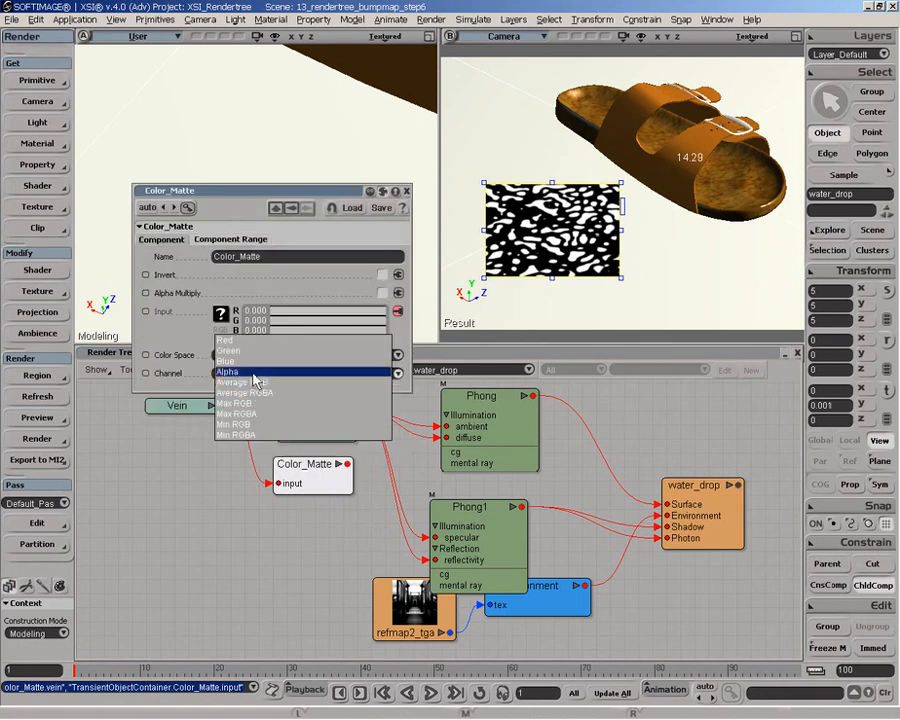
{"action": "left_click", "coordinate": [232, 372]}
{"action": "left_click", "coordinate": [202, 240]}
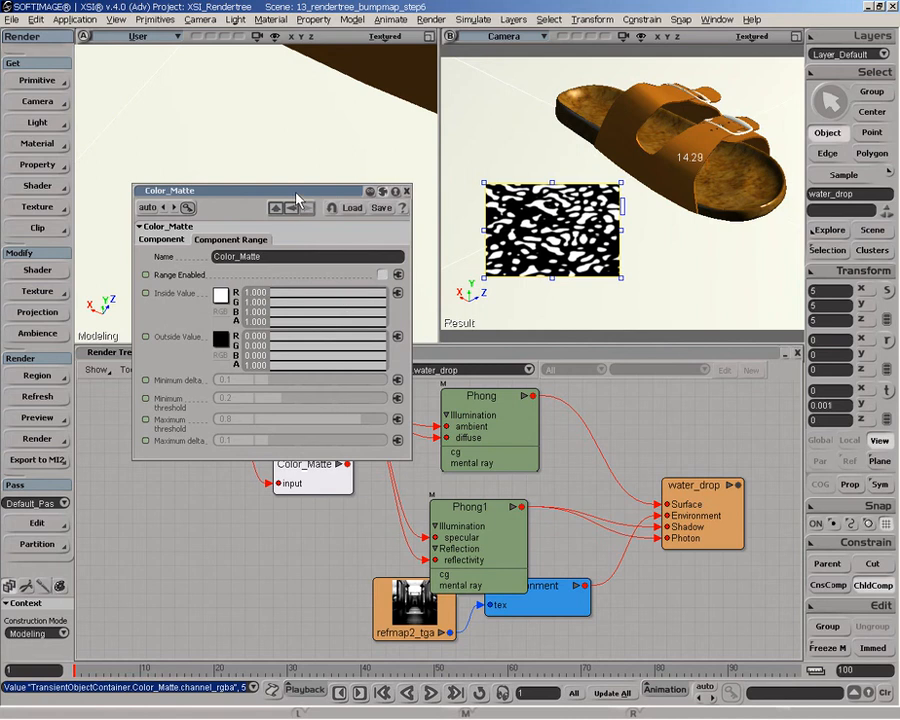
- Enable the second Color_Matte's component range and set its outside value to white, with R, G and B at 1
{"action": "left_click_drag", "start_coordinate": [294, 198], "coordinate": [291, 122]}
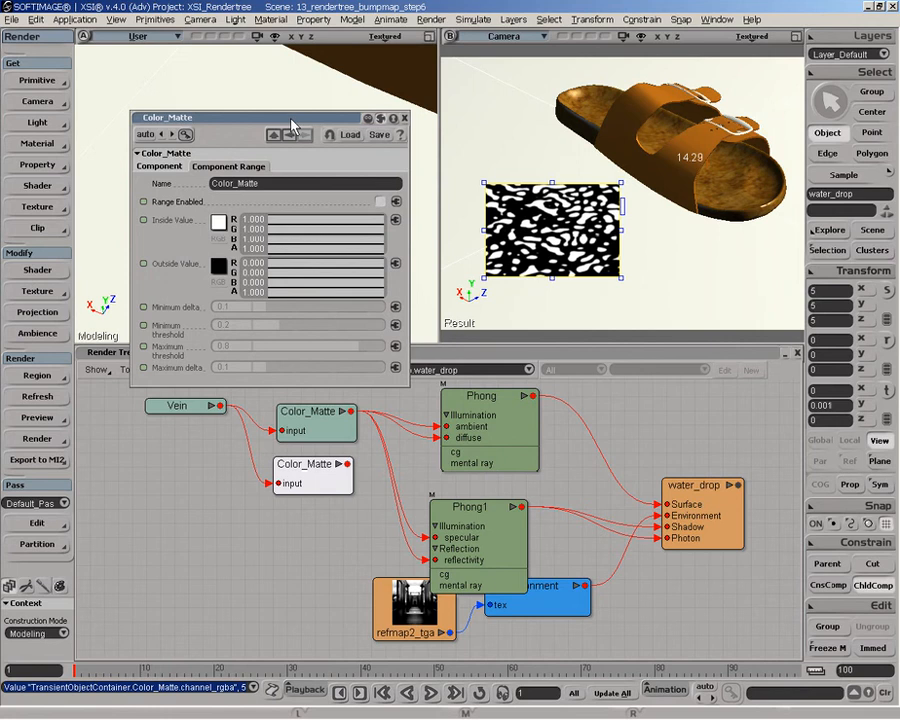
{"action": "left_click_drag", "start_coordinate": [292, 124], "coordinate": [295, 125]}
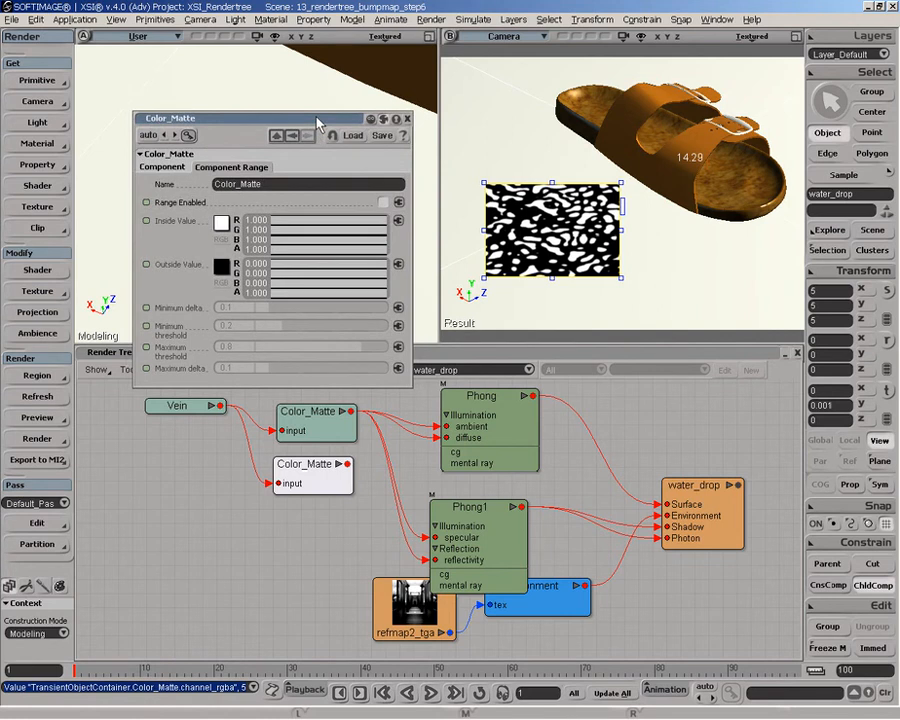
{"action": "left_click_drag", "start_coordinate": [318, 121], "coordinate": [313, 70]}
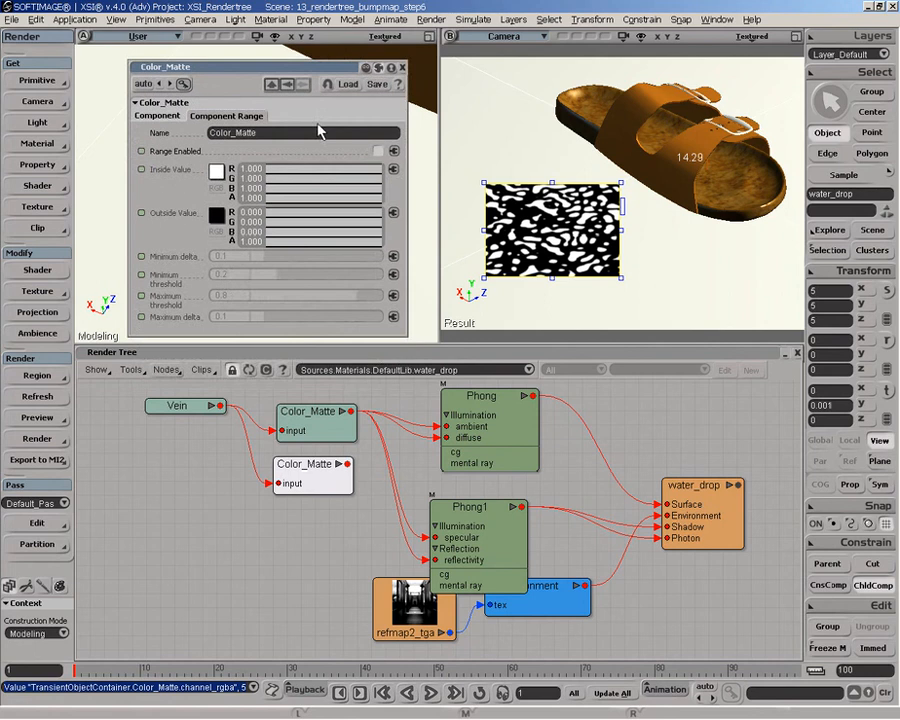
{"action": "left_click", "coordinate": [377, 151]}
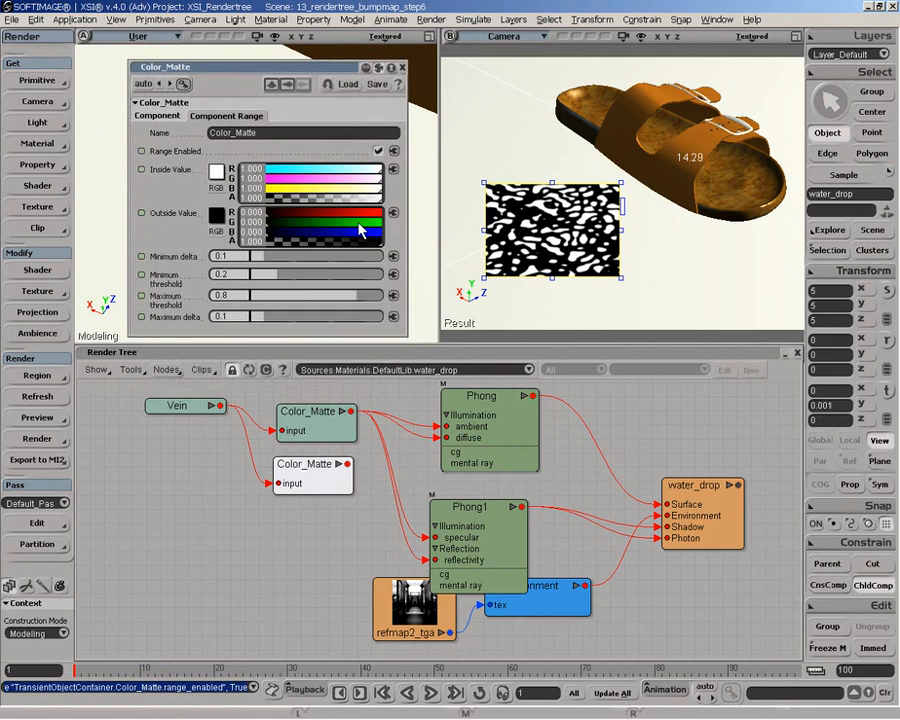
{"action": "left_click_drag", "start_coordinate": [358, 215], "coordinate": [394, 232]}
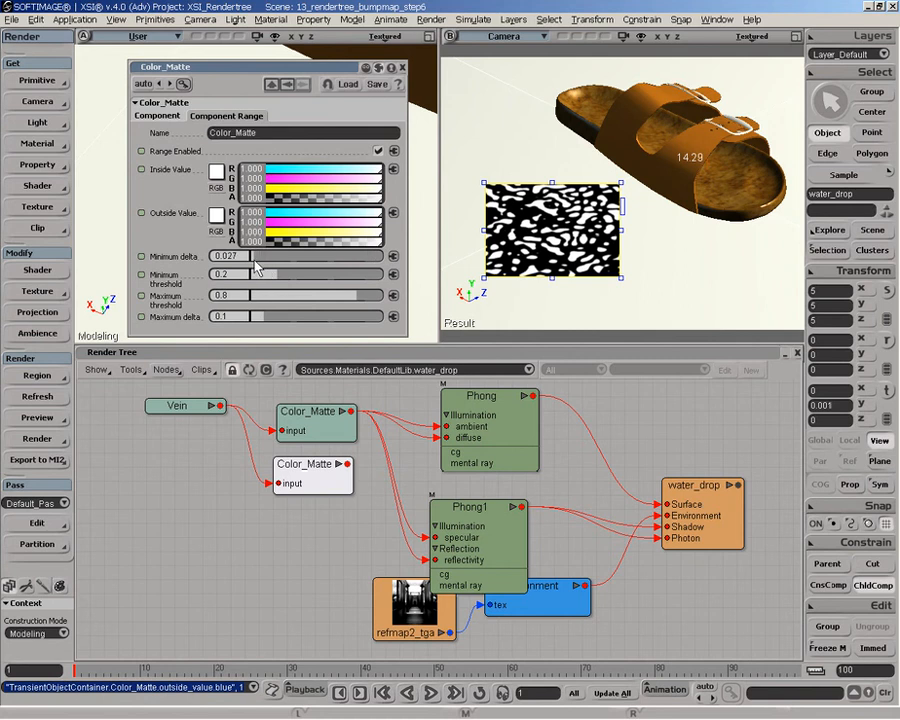
- Set the second Color_Matte's minimum delta, minimum threshold and maximum delta to 0, and its maximum threshold to about 0.894
{"action": "left_click_drag", "start_coordinate": [254, 262], "coordinate": [247, 275]}
{"action": "left_click_drag", "start_coordinate": [265, 317], "coordinate": [246, 315]}
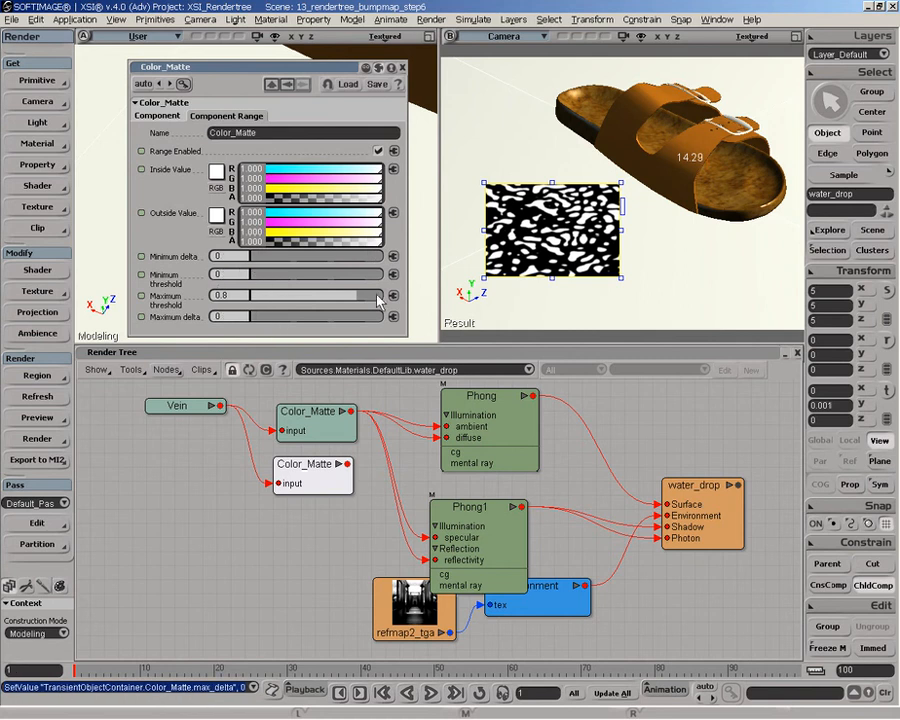
{"action": "left_click_drag", "start_coordinate": [378, 298], "coordinate": [370, 296]}
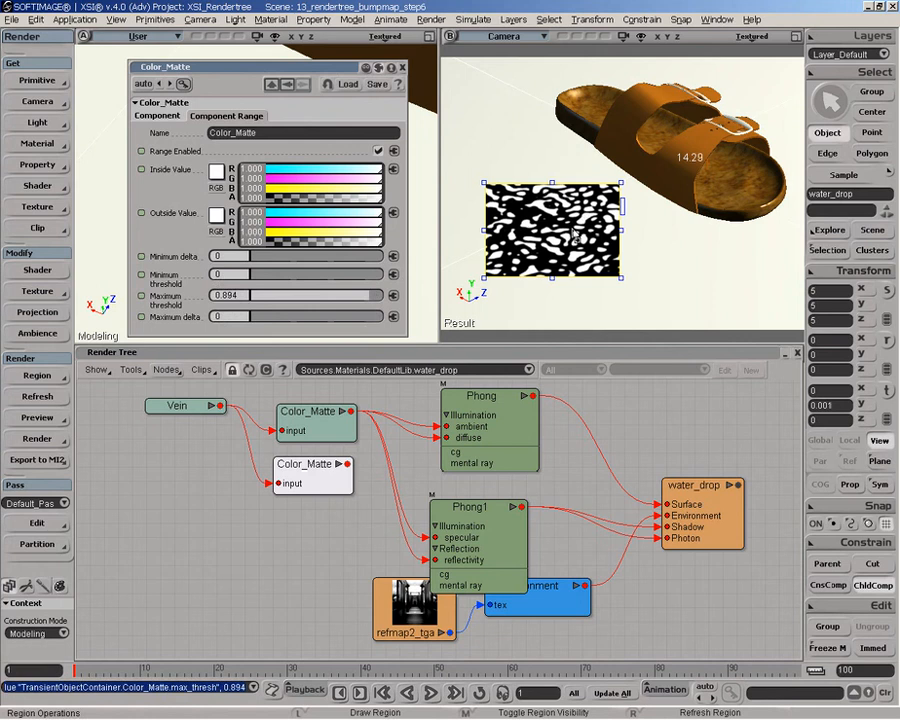
{"action": "left_click", "coordinate": [402, 68]}
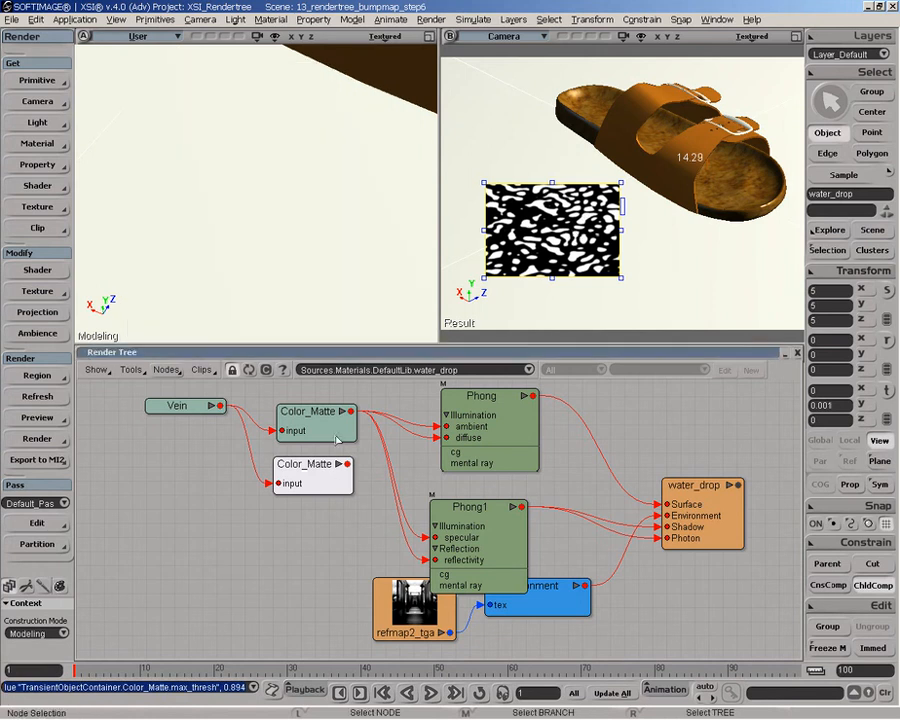
- Connect the second Color_Matte's output to Phong1's transparency port and shift both Phong nodes upward to tidy the layout
{"action": "left_click_drag", "start_coordinate": [345, 465], "coordinate": [490, 524]}
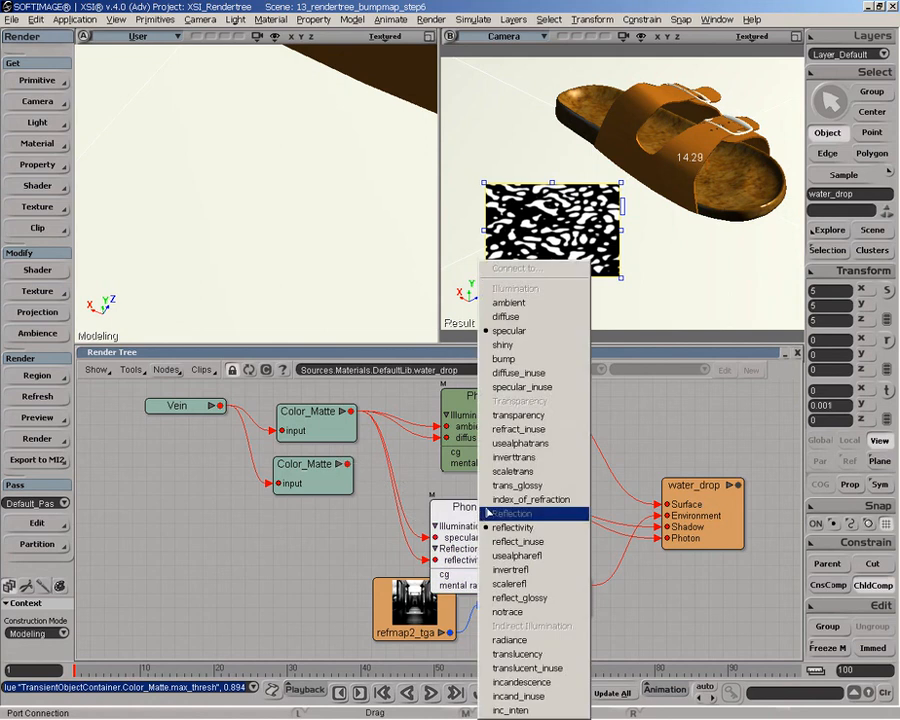
{"action": "left_click", "coordinate": [520, 414]}
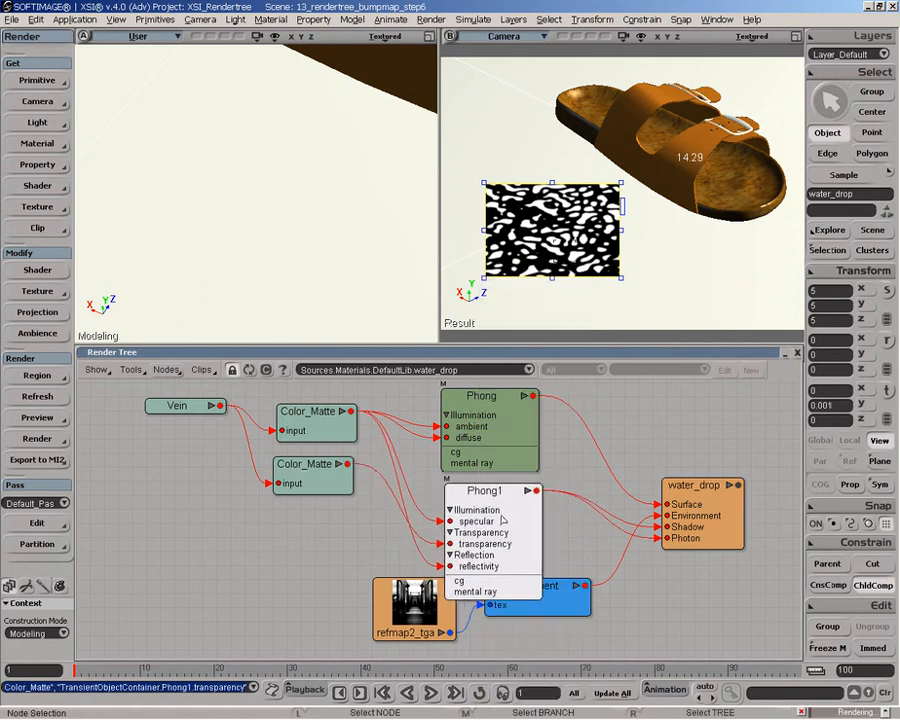
{"action": "left_click_drag", "start_coordinate": [486, 462], "coordinate": [491, 443]}
{"action": "left_click_drag", "start_coordinate": [493, 523], "coordinate": [492, 516]}
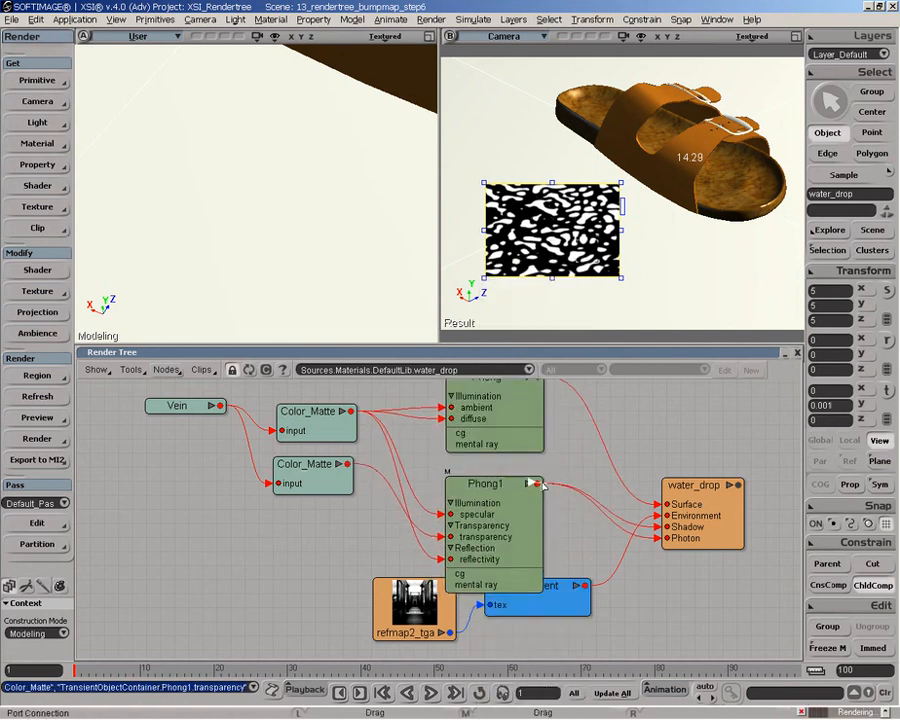
- Connect the Phong1 output to the water_drop material's Surface port and nudge the Phong1 node into place
{"action": "left_click_drag", "start_coordinate": [537, 484], "coordinate": [682, 504]}
{"action": "left_click", "coordinate": [692, 492]}
{"action": "left_click", "coordinate": [519, 502]}
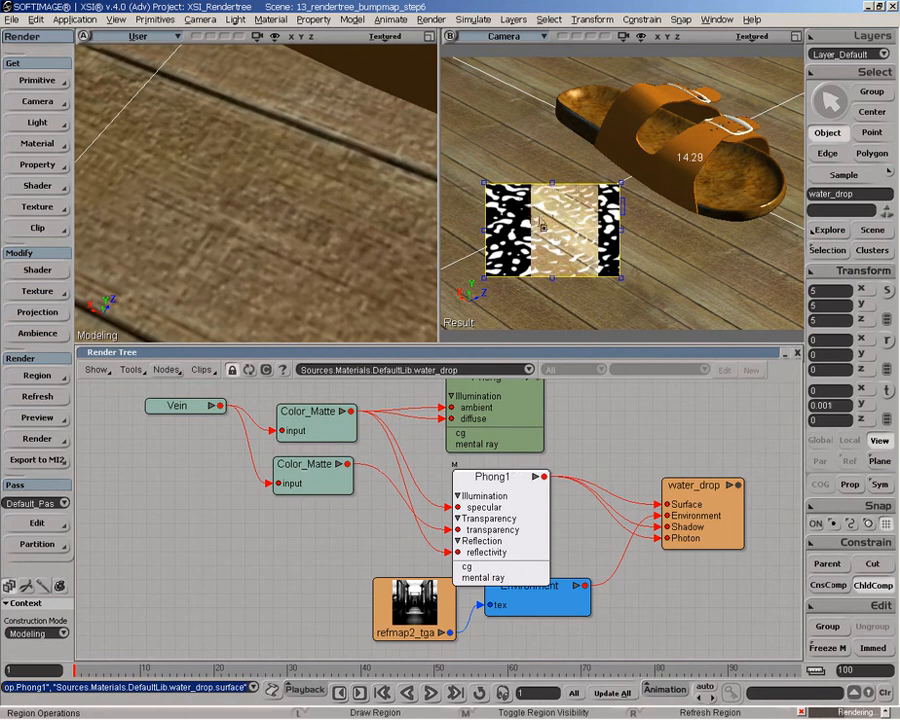
- Set the second Color_Matte's inside value to a light blue of about R 0.726, G 0.829, B 0.927
{"action": "double_click", "coordinate": [317, 481]}
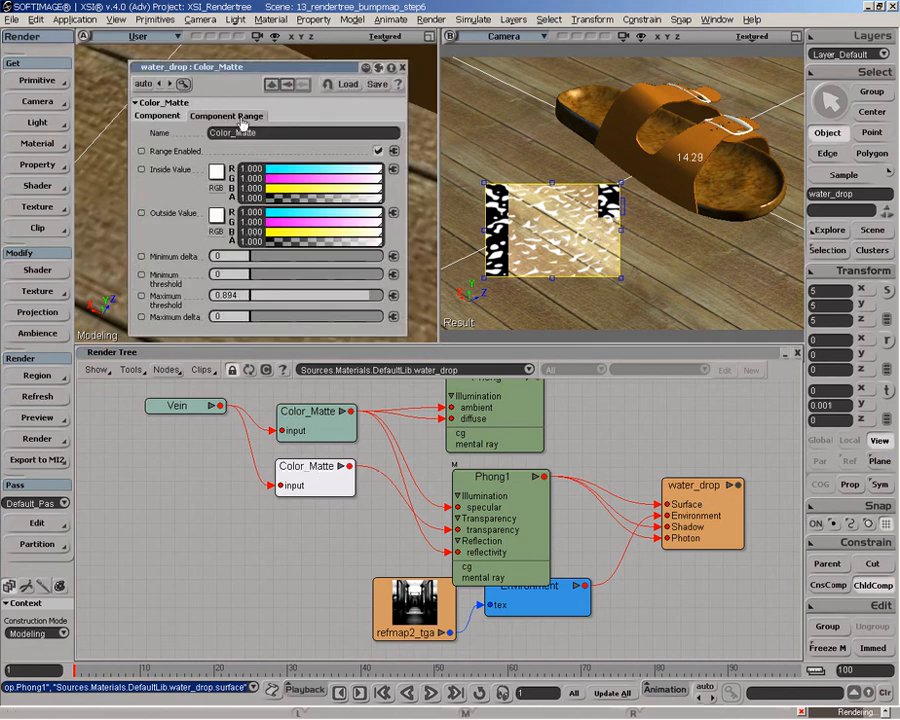
{"action": "left_click_drag", "start_coordinate": [150, 66], "coordinate": [142, 78]}
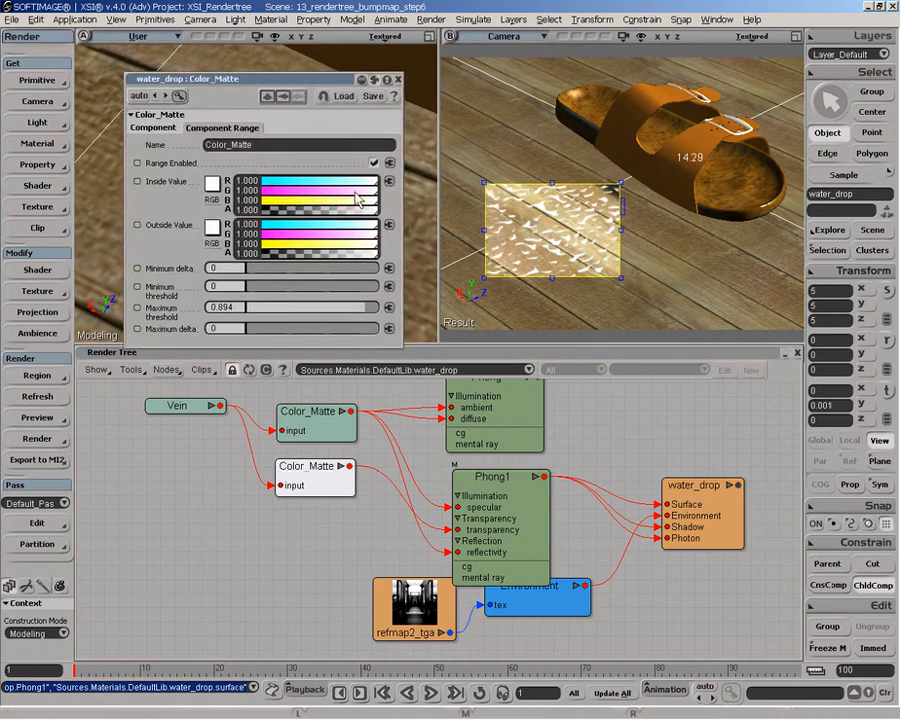
{"action": "left_click", "coordinate": [308, 192]}
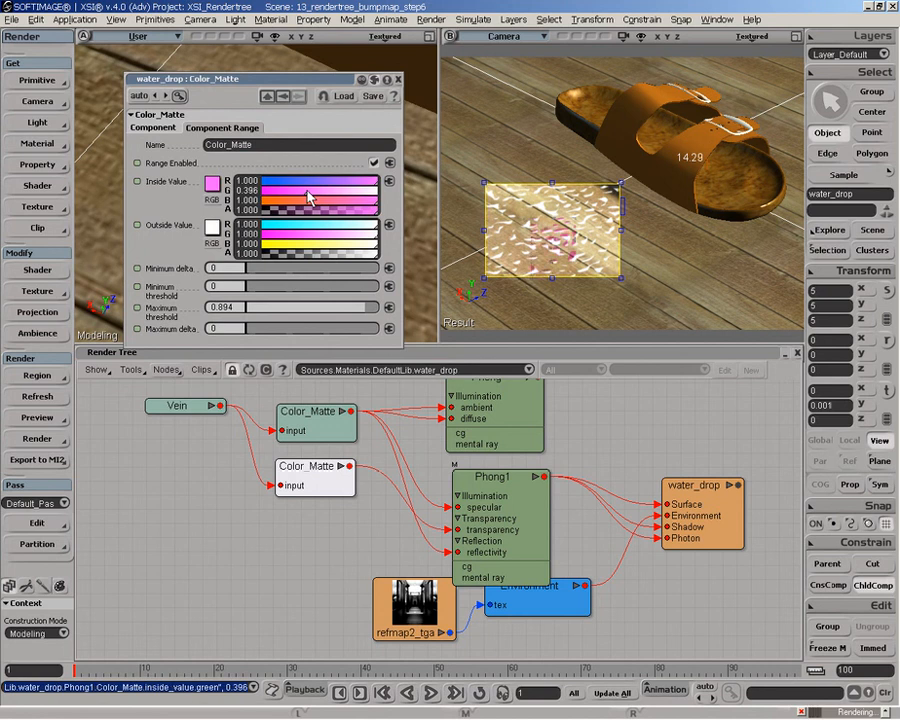
{"action": "left_click", "coordinate": [305, 198], "text": "ctrl"}
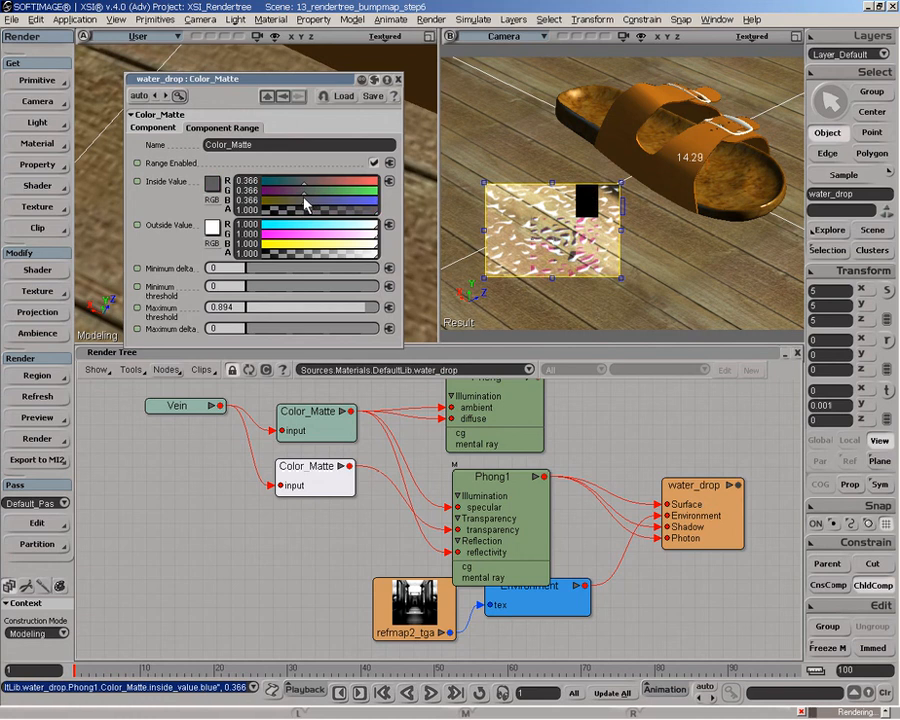
{"action": "left_click_drag", "start_coordinate": [302, 201], "coordinate": [277, 201], "text": "ctrl"}
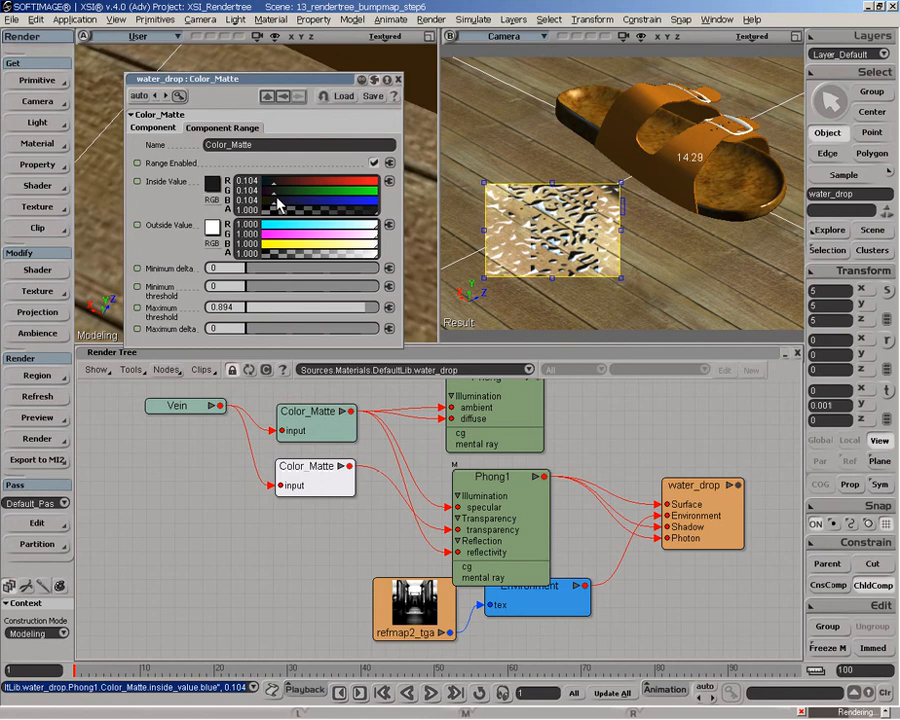
{"action": "left_click_drag", "start_coordinate": [276, 199], "coordinate": [359, 193]}
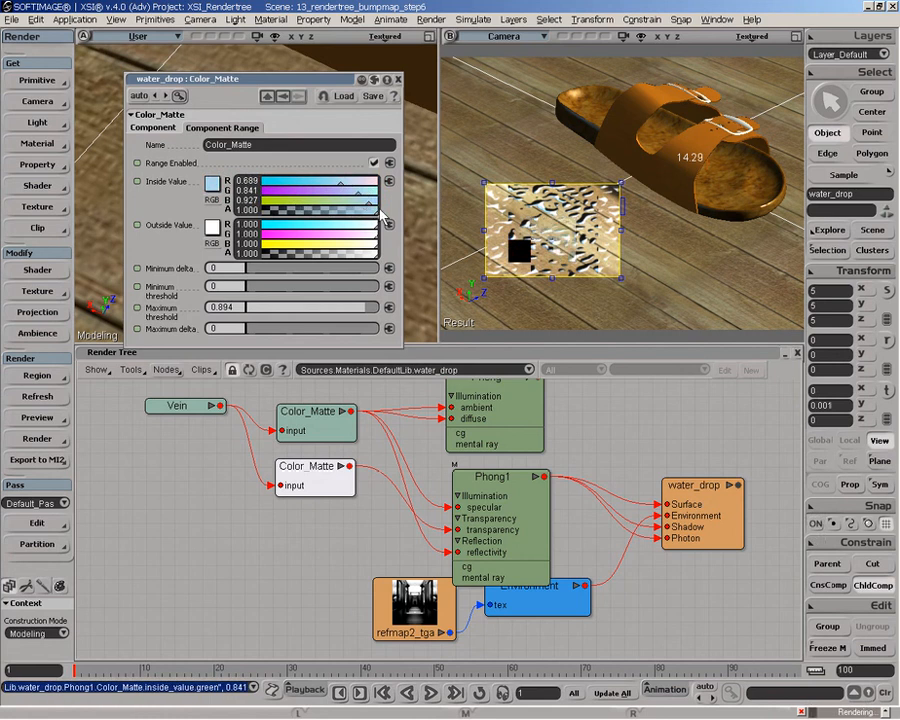
{"action": "left_click_drag", "start_coordinate": [341, 183], "coordinate": [357, 194]}
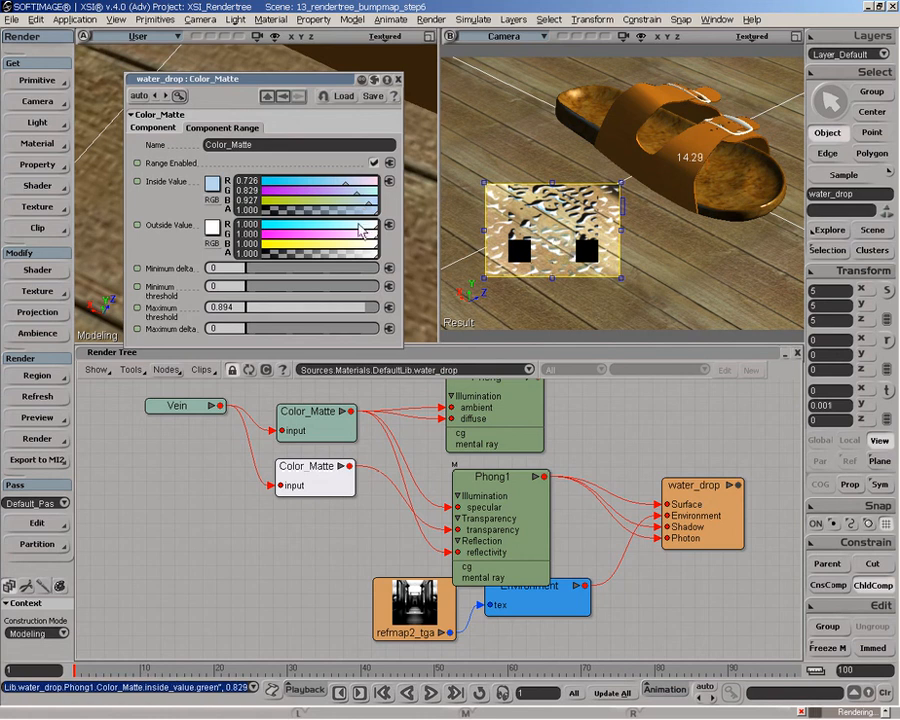
{"action": "left_click", "coordinate": [398, 78]}
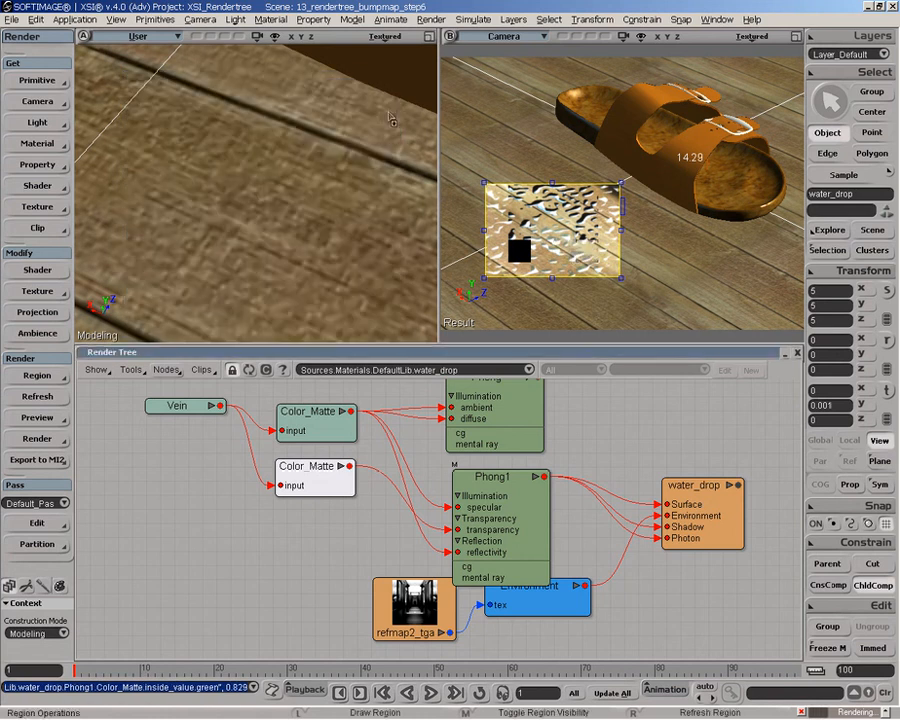
- Switch the first Color_Matte's inside value to HLS mode and set its luminance to 1
{"action": "double_click", "coordinate": [316, 414]}
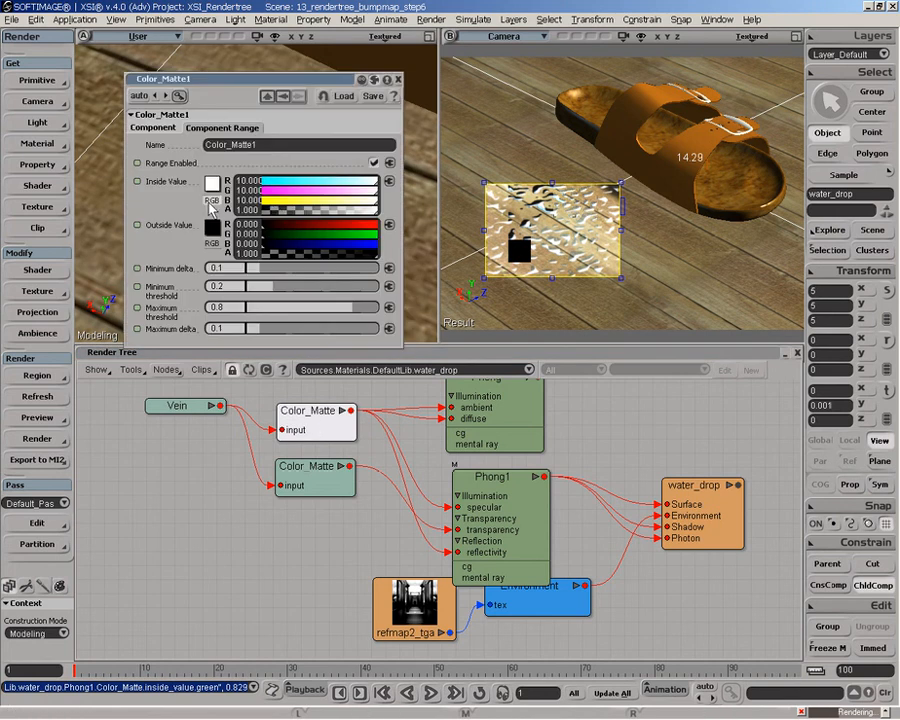
{"action": "left_click", "coordinate": [213, 203]}
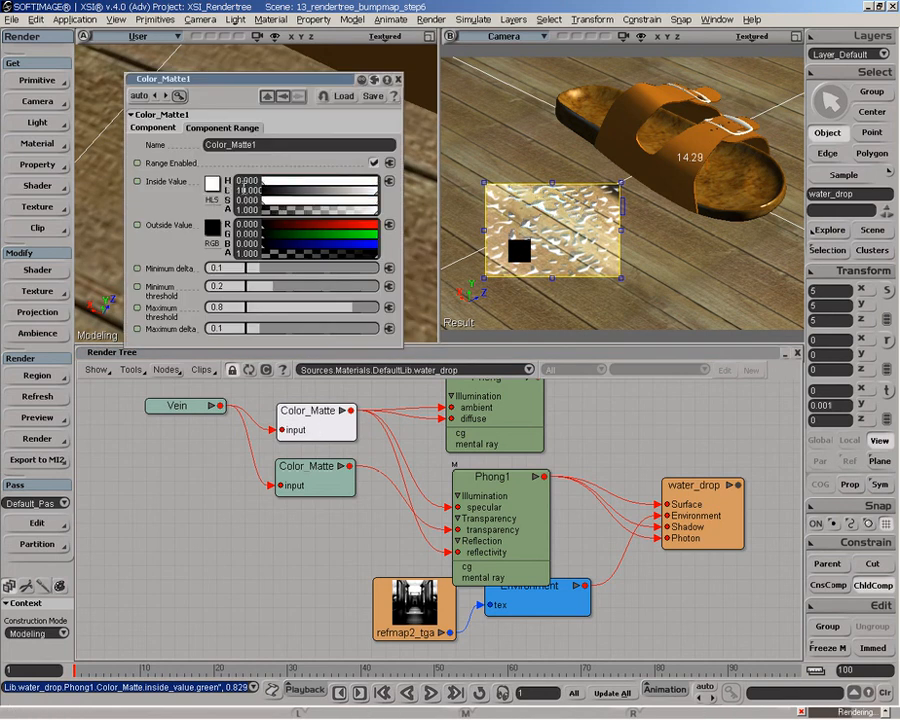
{"action": "key", "text": "Return"}
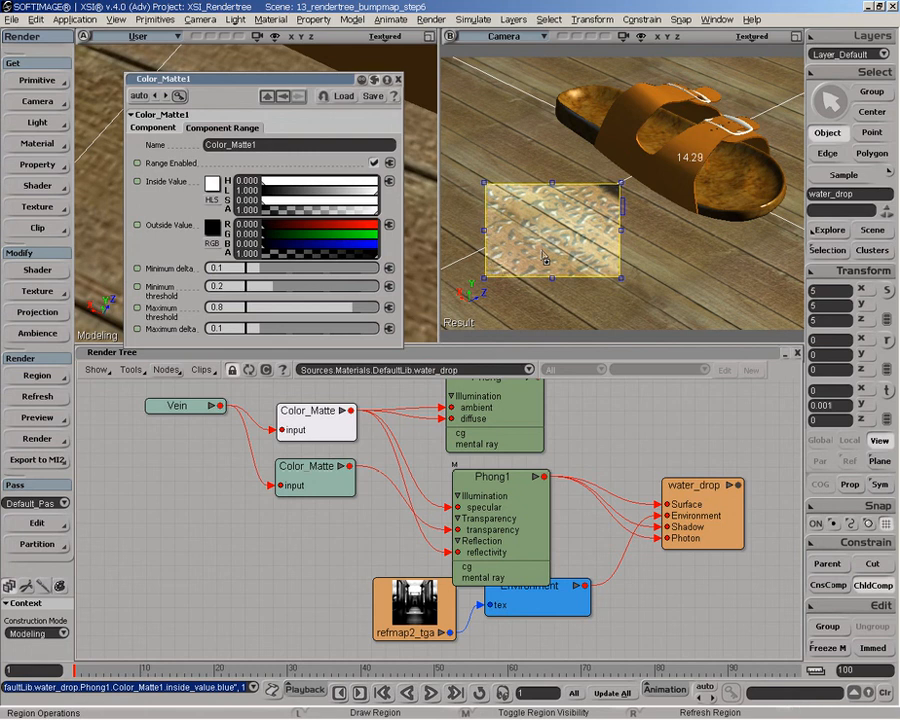
{"action": "left_click", "coordinate": [398, 79]}
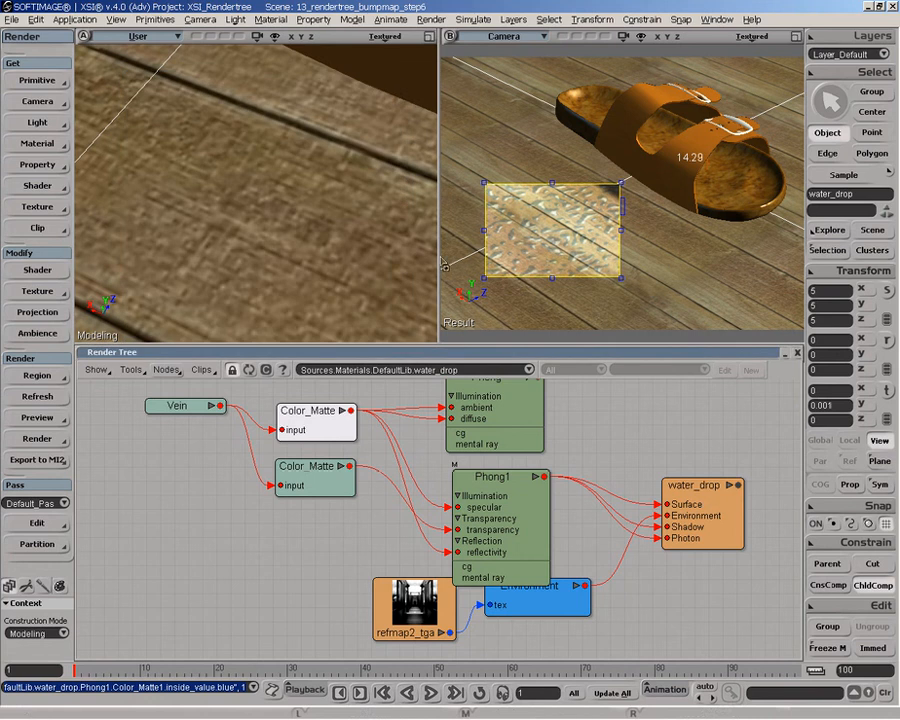